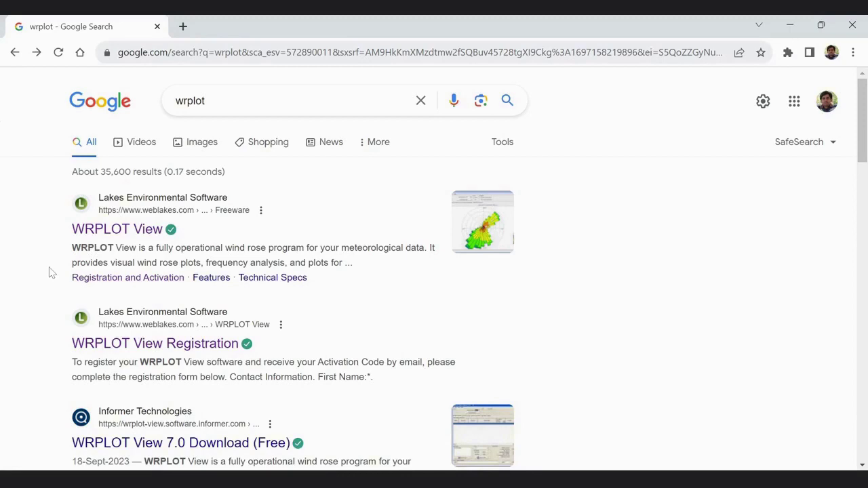
# Open the WRPLOT View product page from the search results and find its download option
pyautogui.click(119, 233)
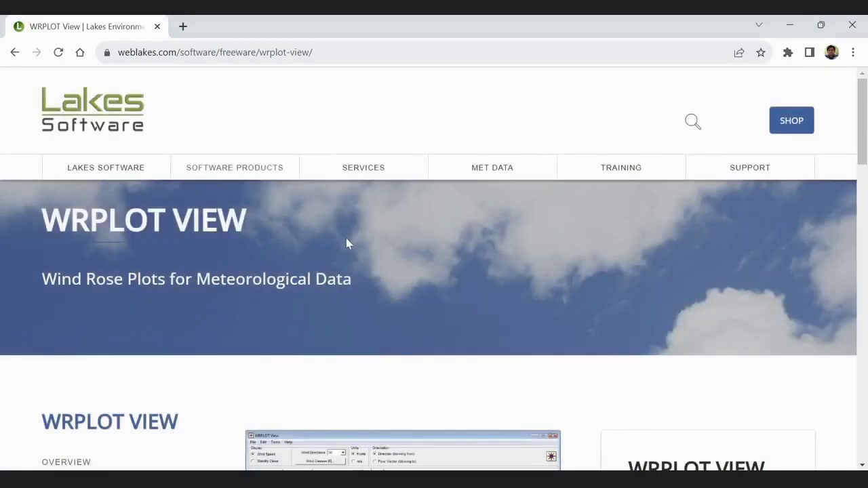
pyautogui.scroll(-3, 346, 244)
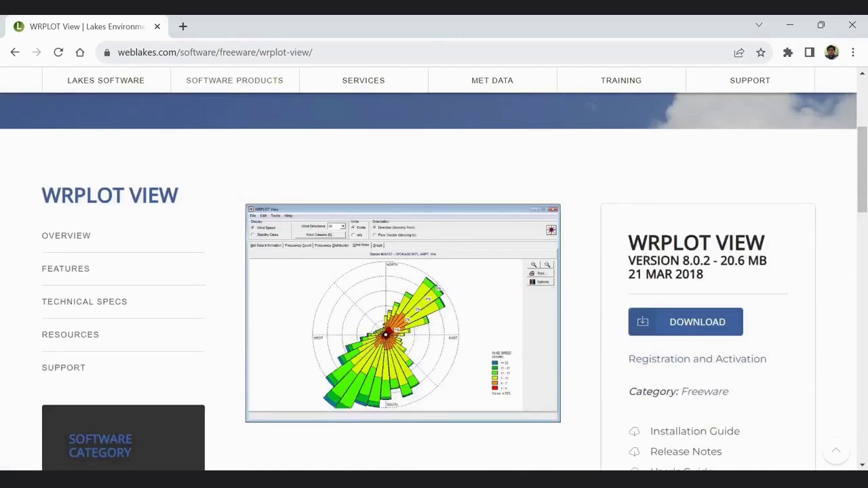
pyautogui.scroll(-2, 676, 237)
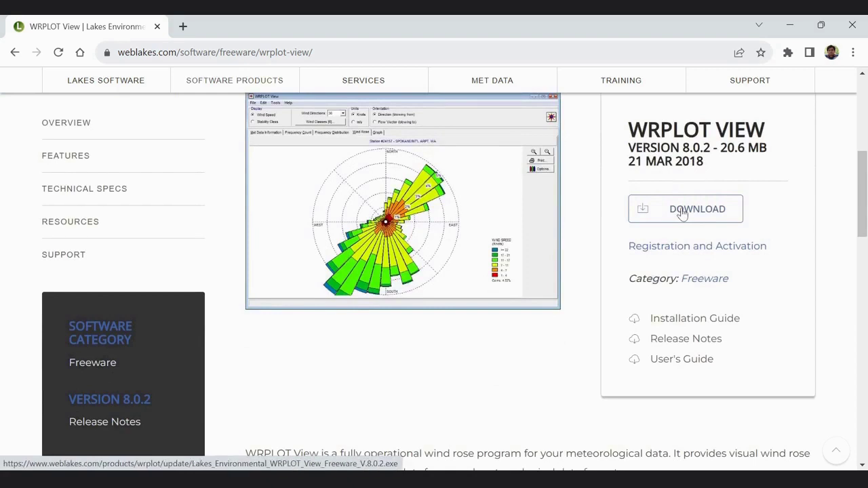
# Open the WRPLOT View Registration and Activation page and review the contact information form through to its activation code section
pyautogui.click(674, 247)
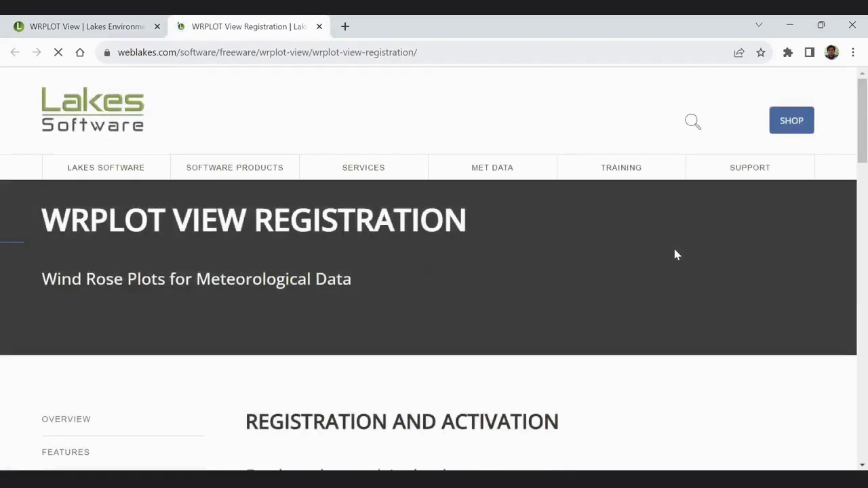
pyautogui.scroll(-5, 675, 254)
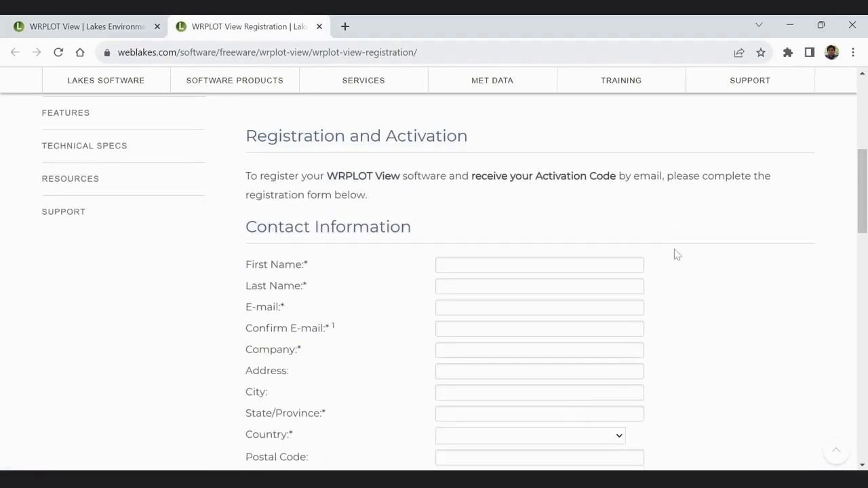
pyautogui.scroll(-5, 675, 254)
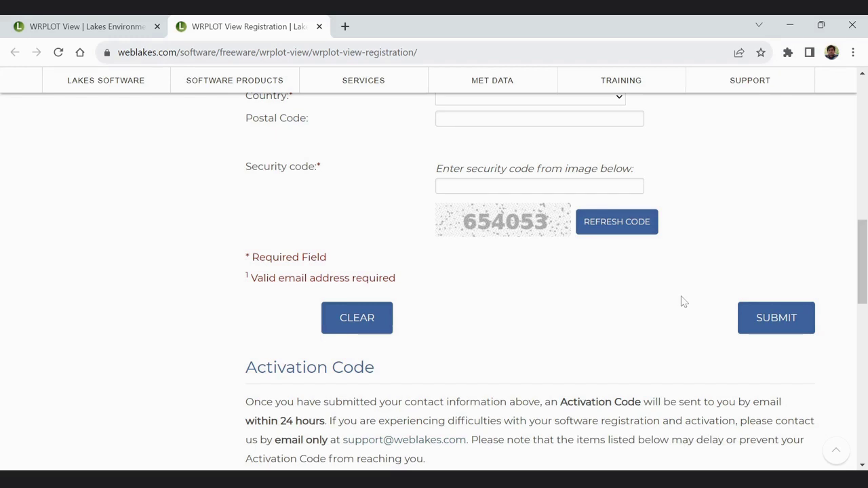
# Switch to File Explorer, launch WRPLOT View from its Freeware shortcut, and dismiss the About window
pyautogui.hotkey('alt', 'Tab')
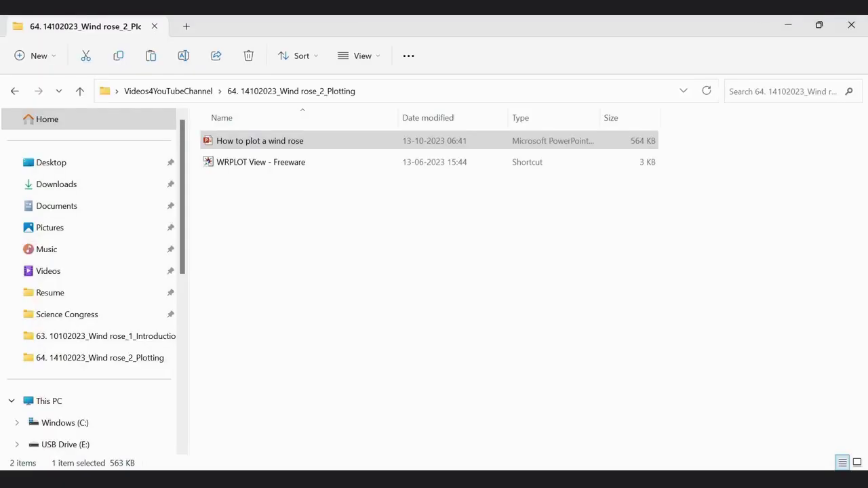
pyautogui.click(247, 170)
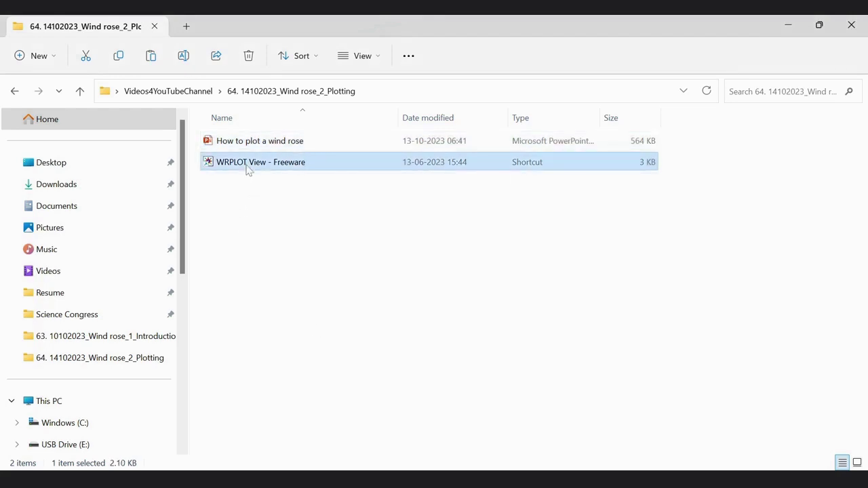
pyautogui.doubleClick(247, 170)
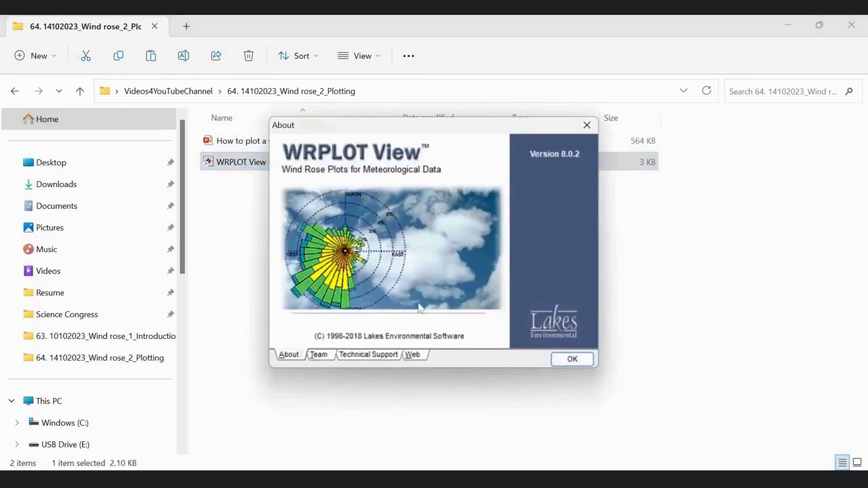
pyautogui.click(568, 359)
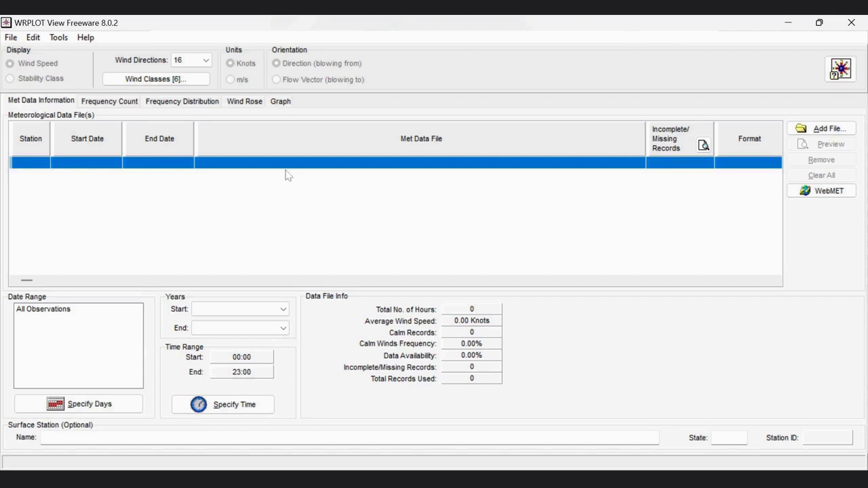
# Open the Import from Excel tool for surface data and maximize its window
pyautogui.click(60, 38)
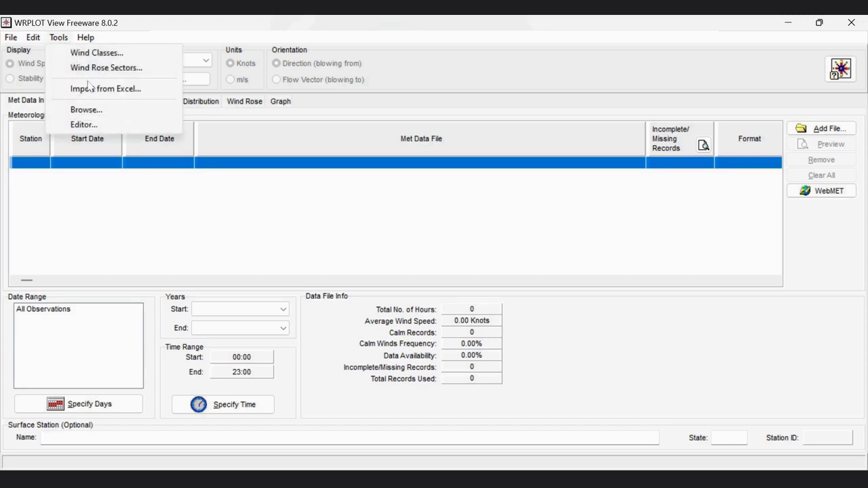
pyautogui.click(132, 91)
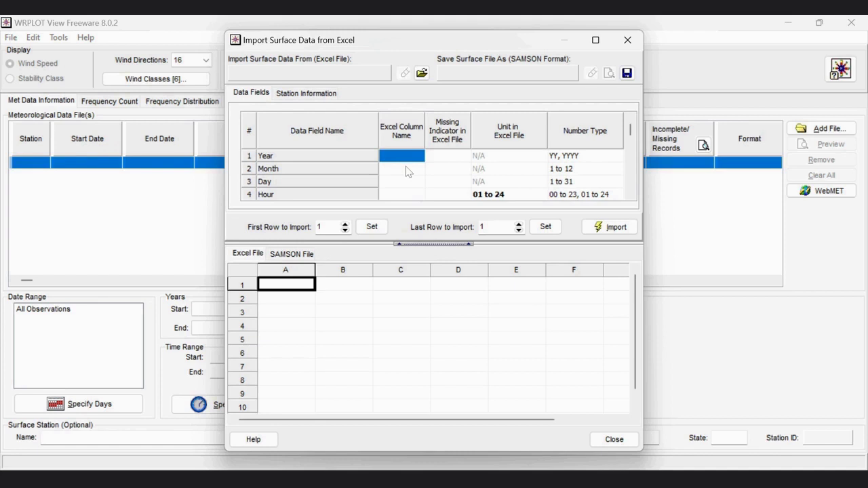
pyautogui.click(595, 40)
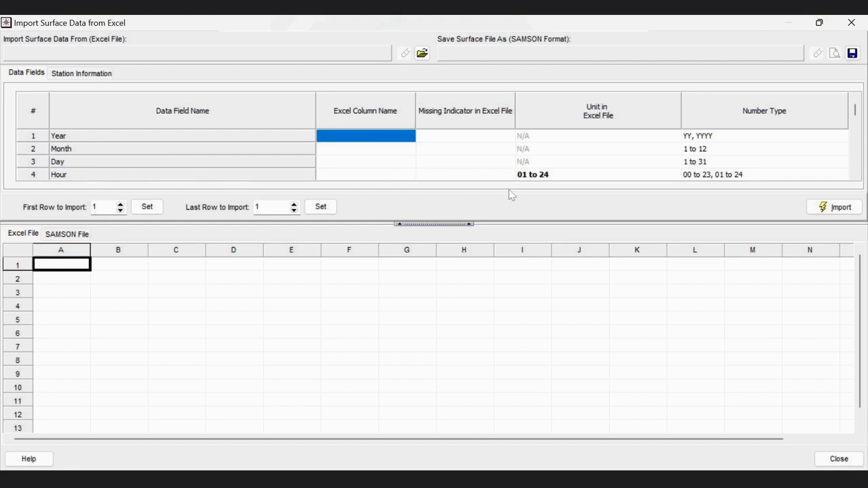
# Review the importable data fields and check which units are available for Wind Speed
pyautogui.click(855, 175)
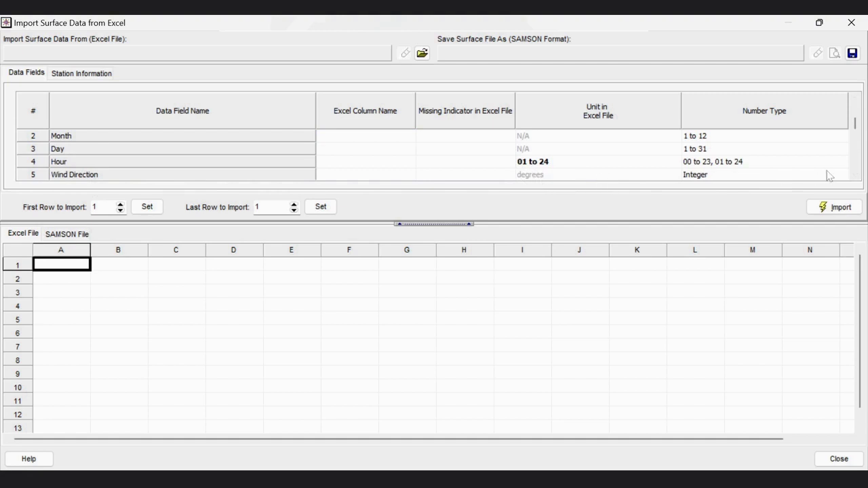
pyautogui.click(855, 175)
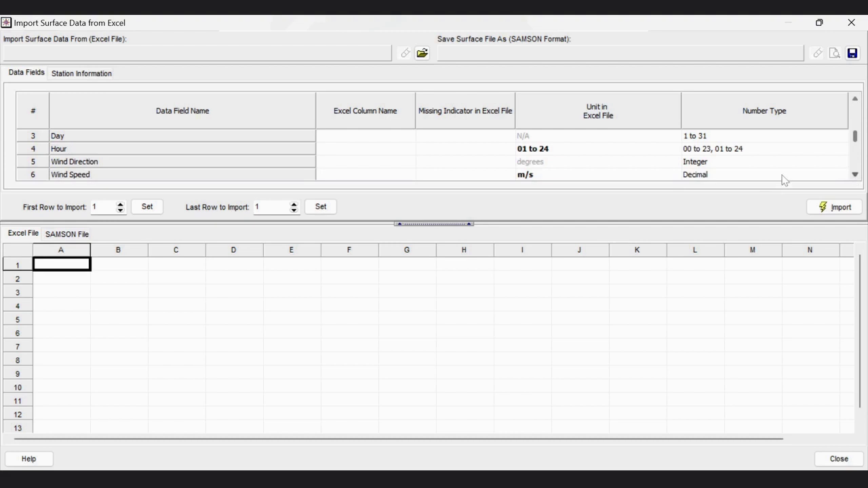
pyautogui.click(524, 181)
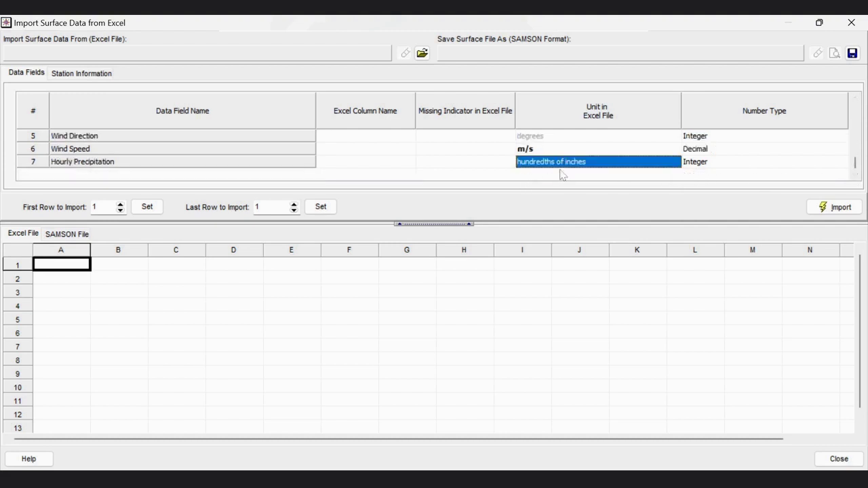
pyautogui.click(551, 151)
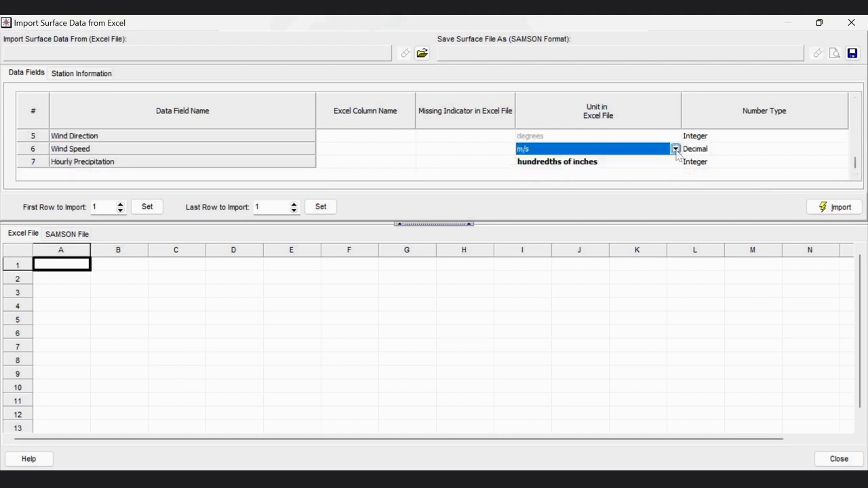
pyautogui.click(675, 149)
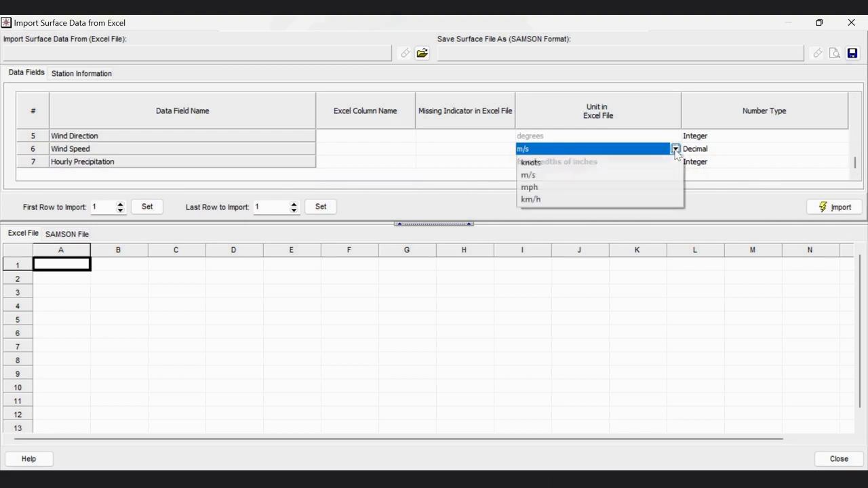
pyautogui.click(855, 167)
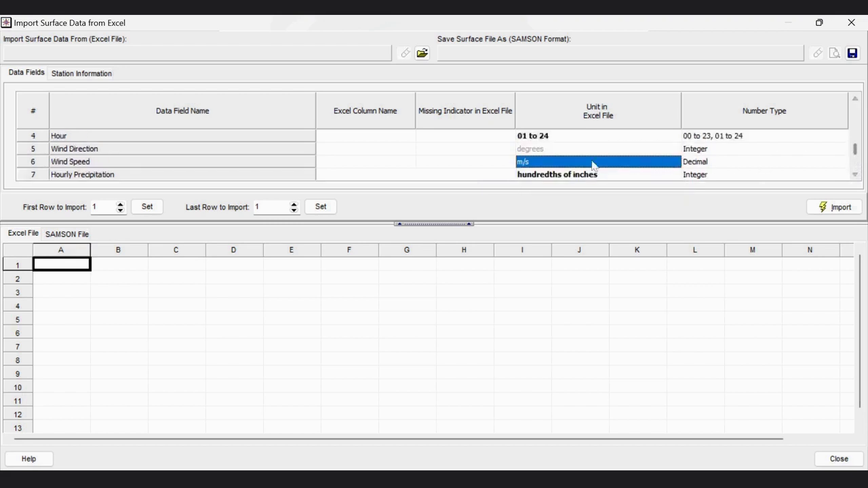
# Check the available Hour formats and the Wind Direction missing indicator, and review the remaining data fields
pyautogui.press('Up')
pyautogui.press('Down')
pyautogui.click(855, 100)
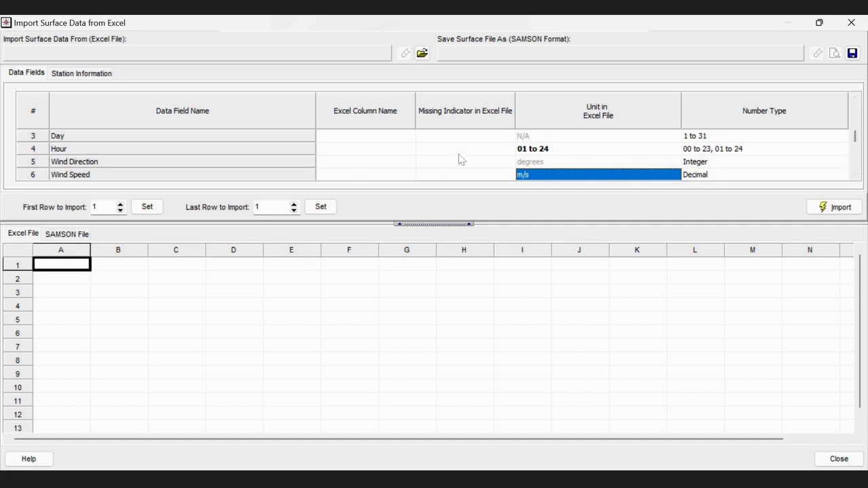
pyautogui.click(547, 153)
pyautogui.click(675, 149)
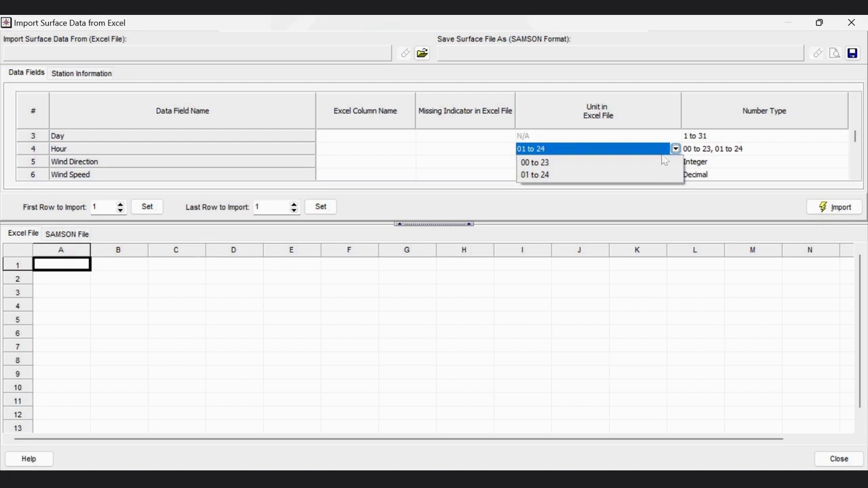
pyautogui.click(479, 162)
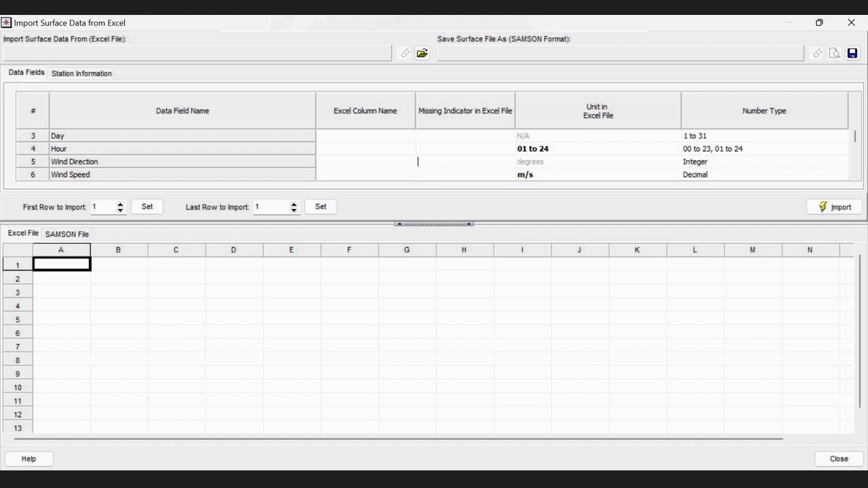
pyautogui.scroll(-1, 481, 152)
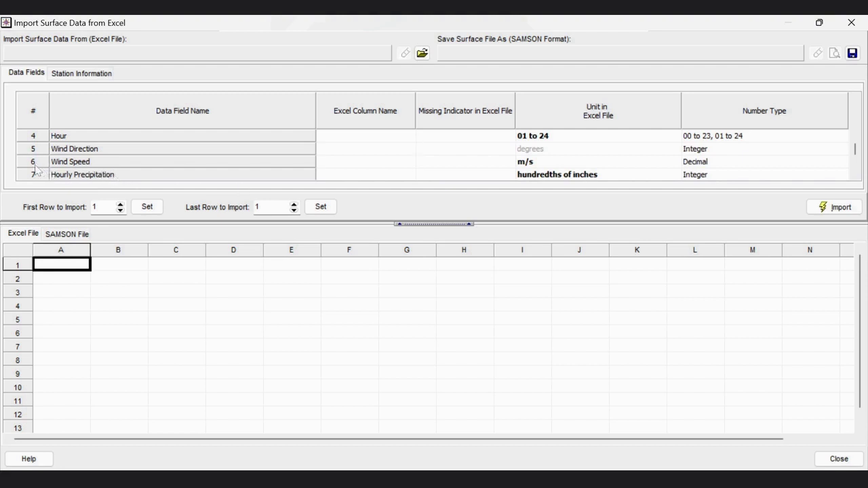
pyautogui.scroll(1, 32, 176)
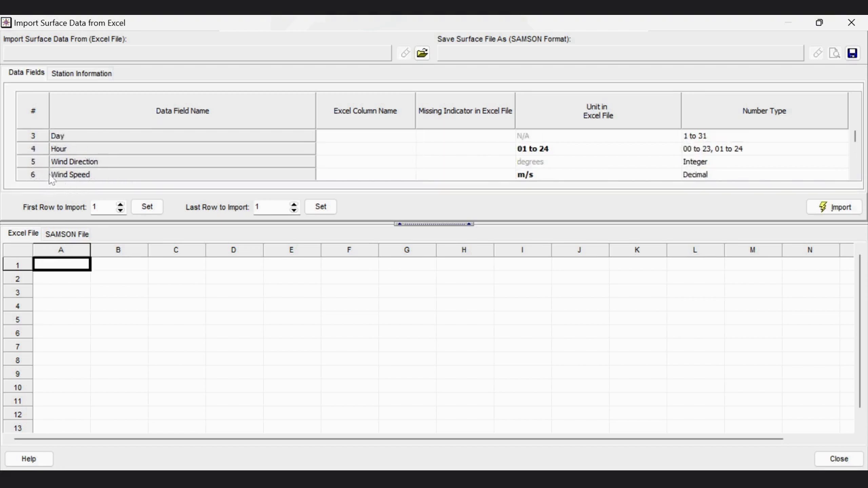
pyautogui.scroll(2, 372, 165)
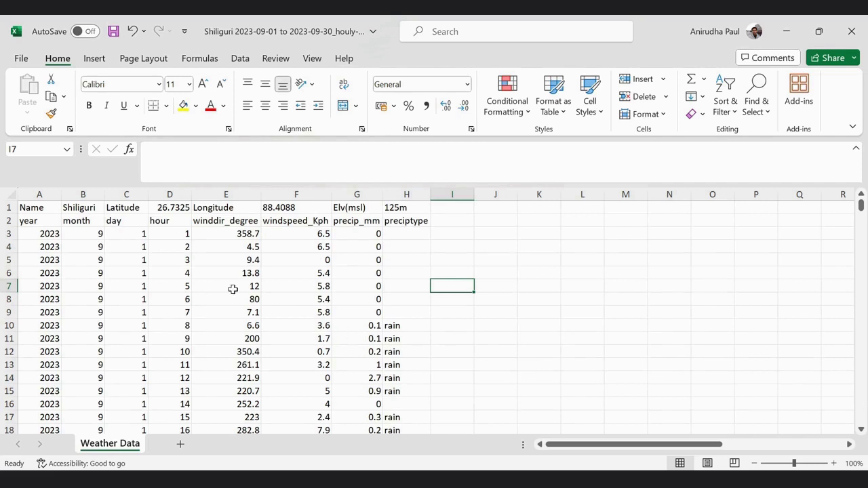
# Examine how the day and hour columns are numbered in the Excel sheet Weather Data
pyautogui.click(175, 234)
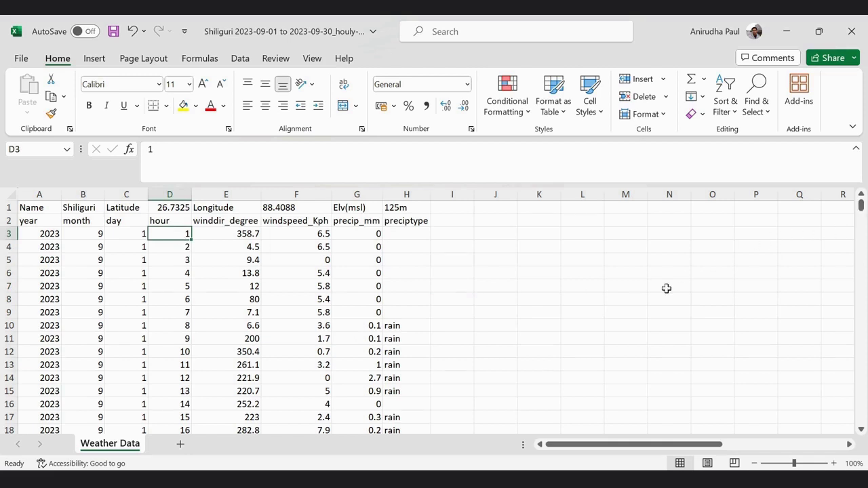
pyautogui.scroll(-3, 210, 319)
pyautogui.scroll(-2, 202, 312)
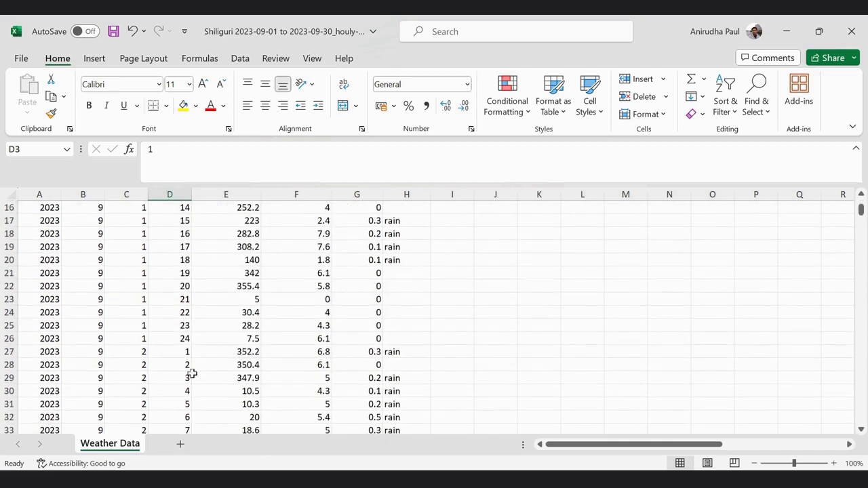
pyautogui.click(150, 339)
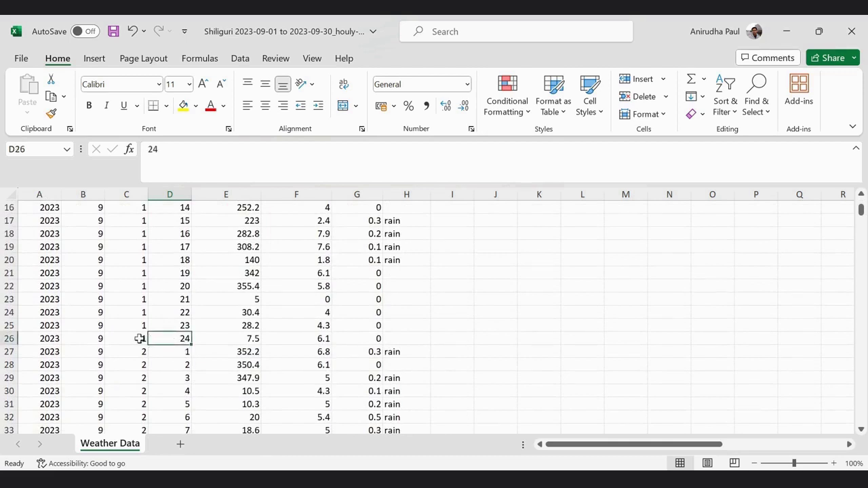
pyautogui.click(140, 339)
pyautogui.scroll(-7, 188, 339)
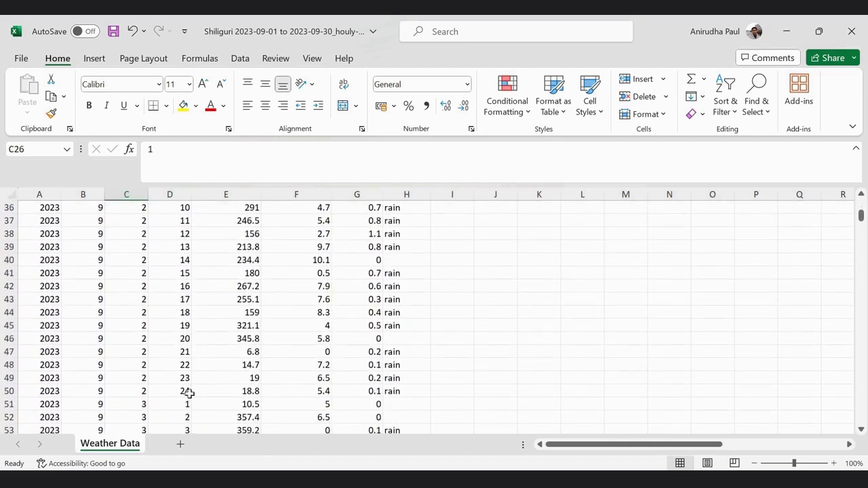
pyautogui.scroll(12, 186, 387)
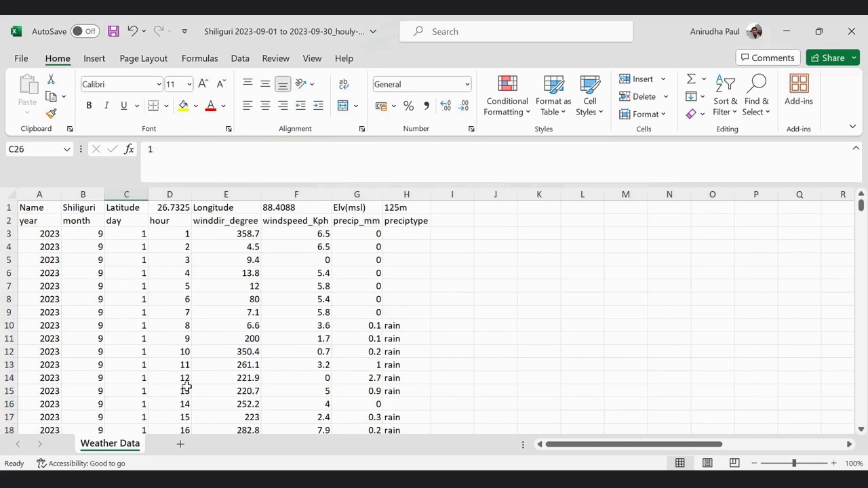
# Inspect the winddir_degree, windspeed_Kph and precip_mm column headers in the Weather Data sheet
pyautogui.click(224, 224)
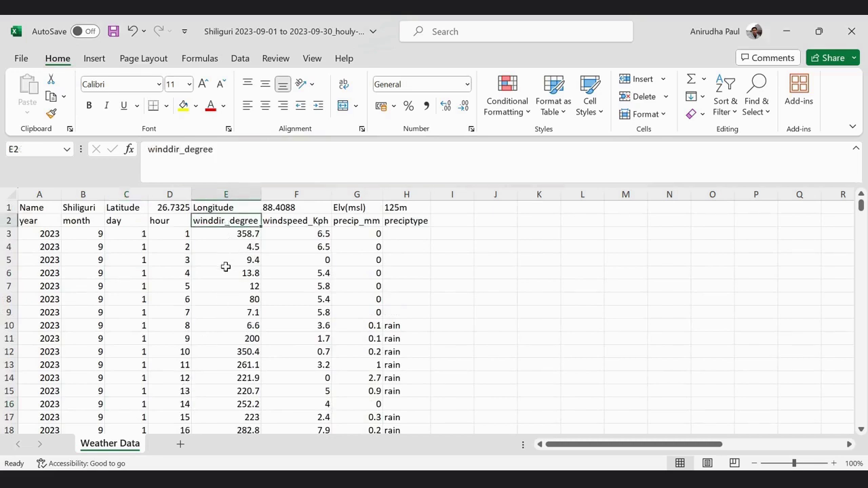
pyautogui.click(299, 223)
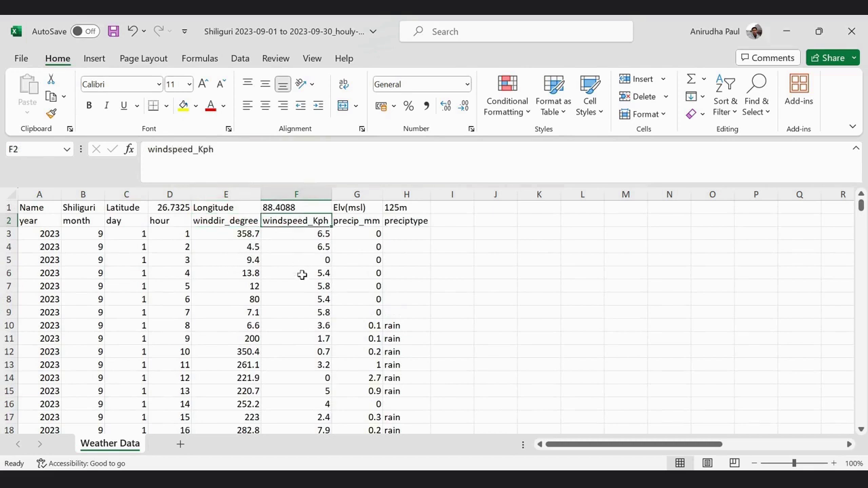
pyautogui.click(352, 221)
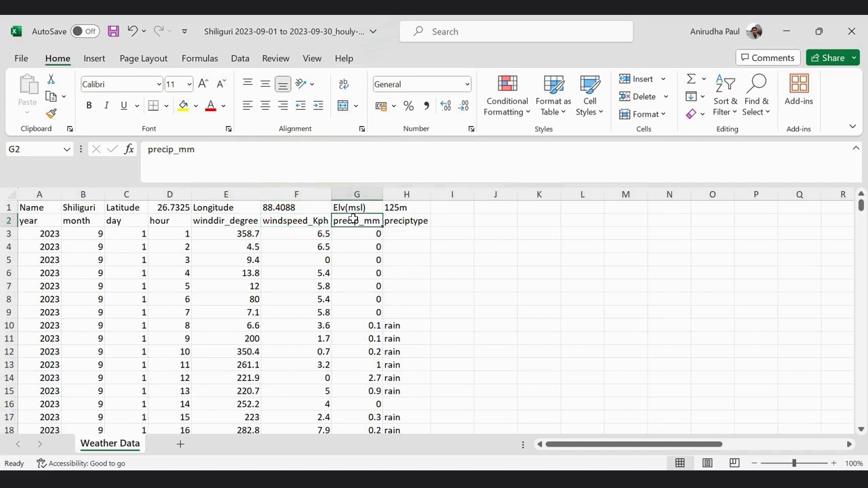
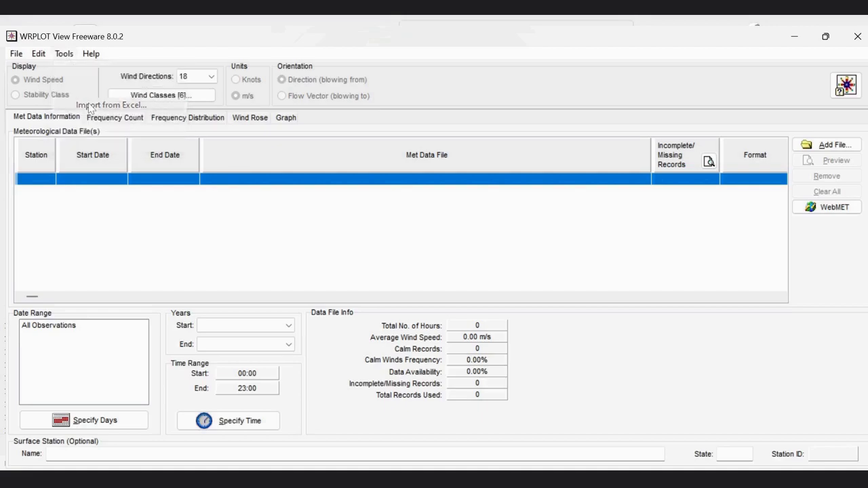
# Load the Excel workbook Shiliguri 2023-09-01 to 2023-09-30_houly-data.xlsx as the surface data source
pyautogui.click(422, 53)
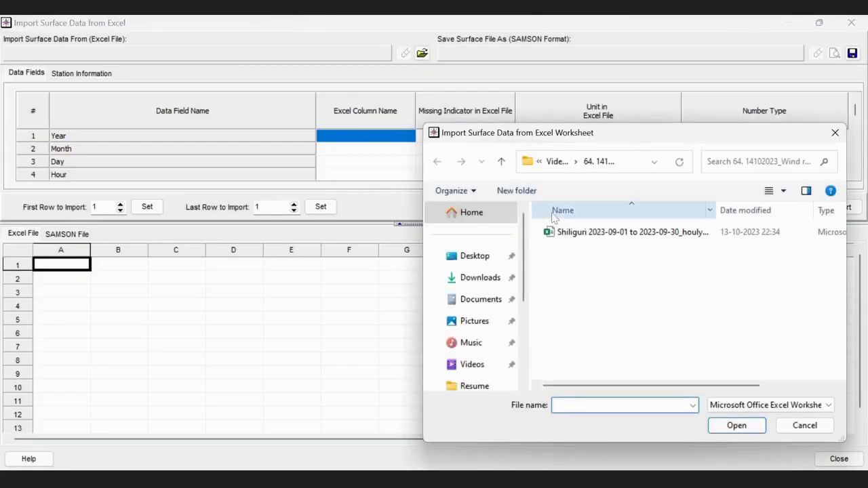
pyautogui.click(631, 232)
pyautogui.click(737, 426)
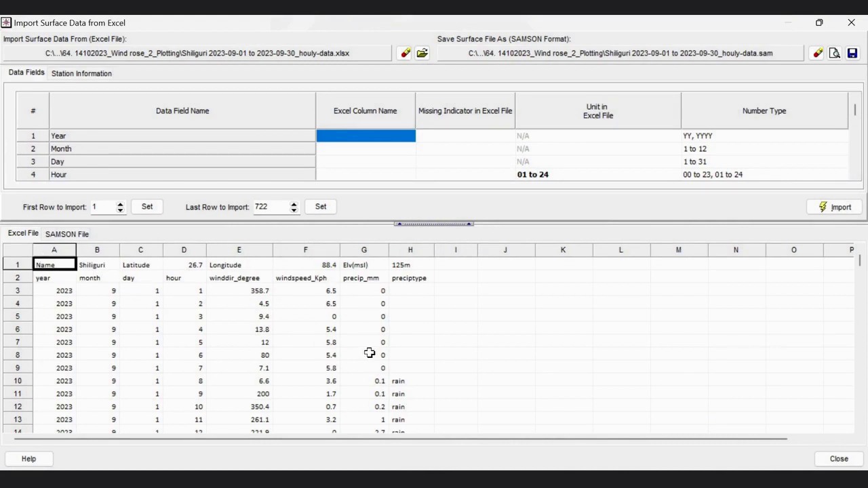
# Assign Excel columns A, B, C and D to the Year, Month, Day and Hour data fields
pyautogui.doubleClick(352, 141)
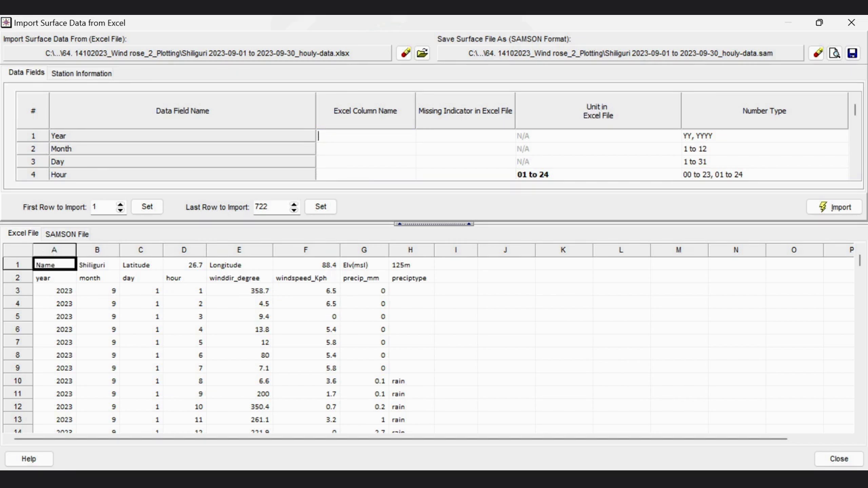
pyautogui.write('A')
pyautogui.click(338, 149)
pyautogui.write('B')
pyautogui.click(337, 162)
pyautogui.write('C')
pyautogui.click(332, 175)
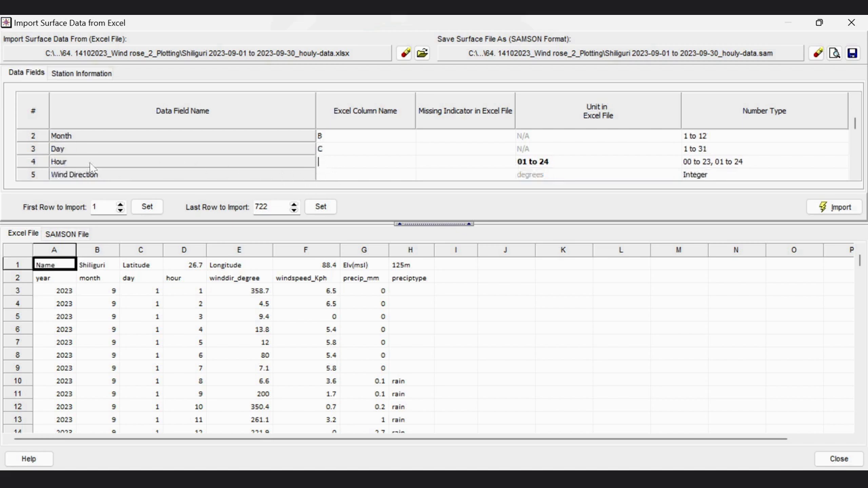
pyautogui.write('D')
# Assign column E to Wind Direction and column F to Wind Speed, with the wind speed unit set to km/h
pyautogui.click(327, 179)
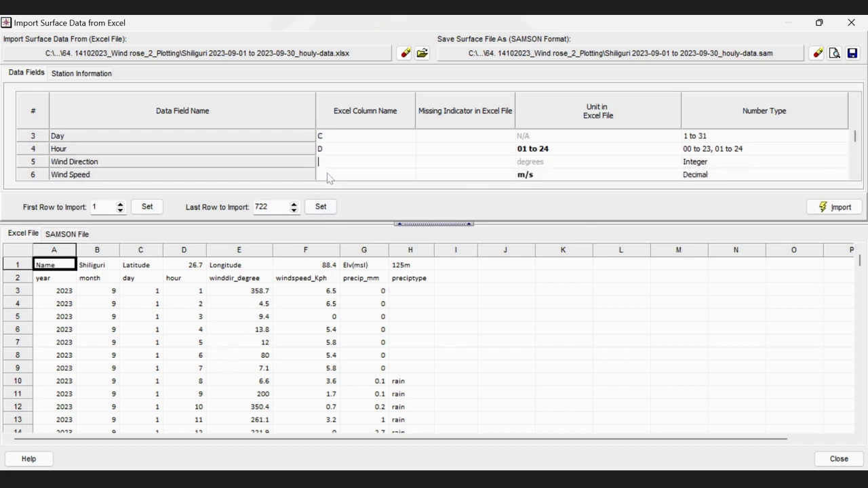
pyautogui.write('E')
pyautogui.scroll(-1, 330, 181)
pyautogui.press('Return')
pyautogui.write('F')
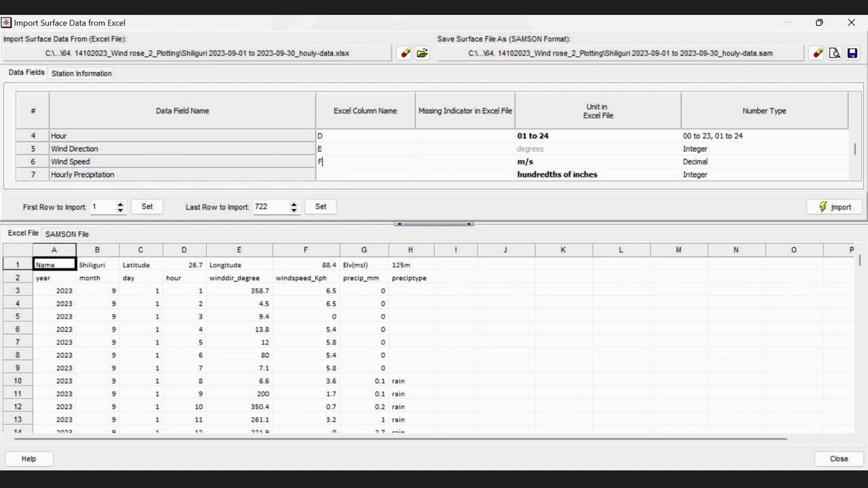
pyautogui.click(657, 163)
pyautogui.click(675, 162)
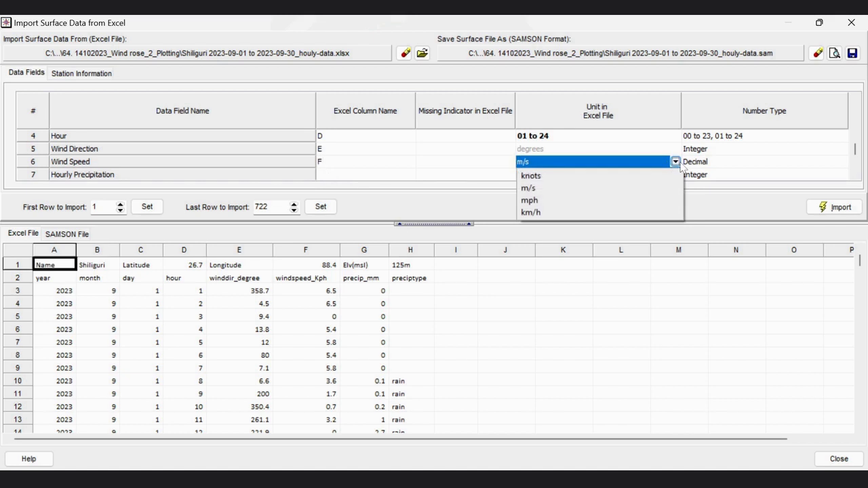
pyautogui.click(597, 213)
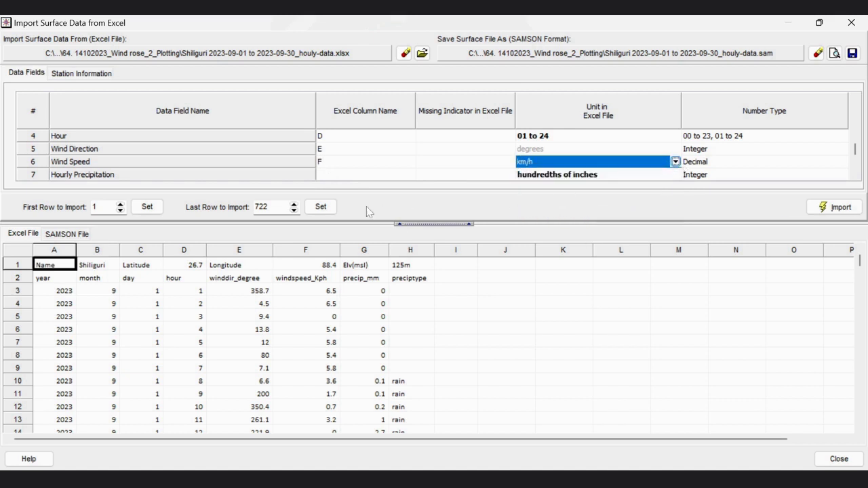
# Assign column G to Hourly Precipitation in mm and set the first row to import to 3
pyautogui.click(325, 177)
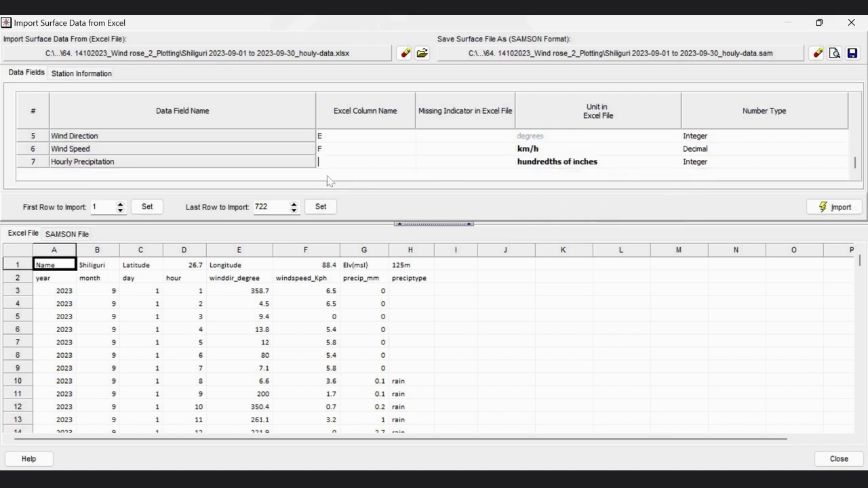
pyautogui.write('G')
pyautogui.click(602, 164)
pyautogui.click(676, 163)
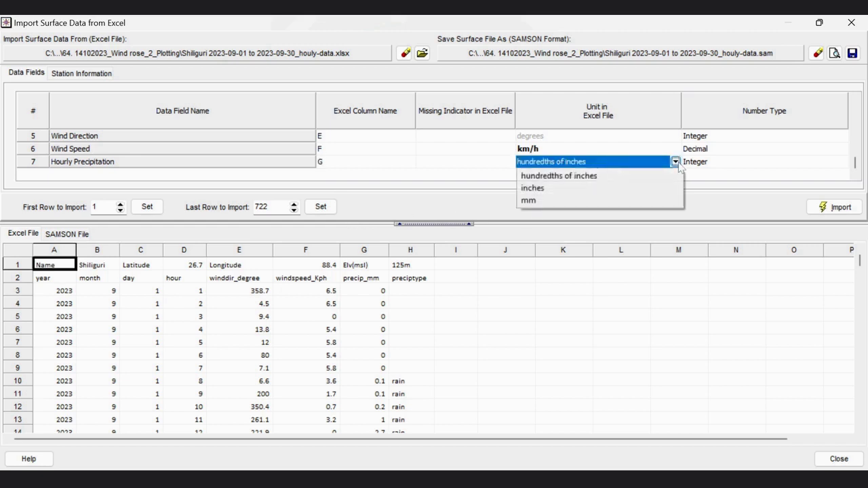
pyautogui.click(607, 200)
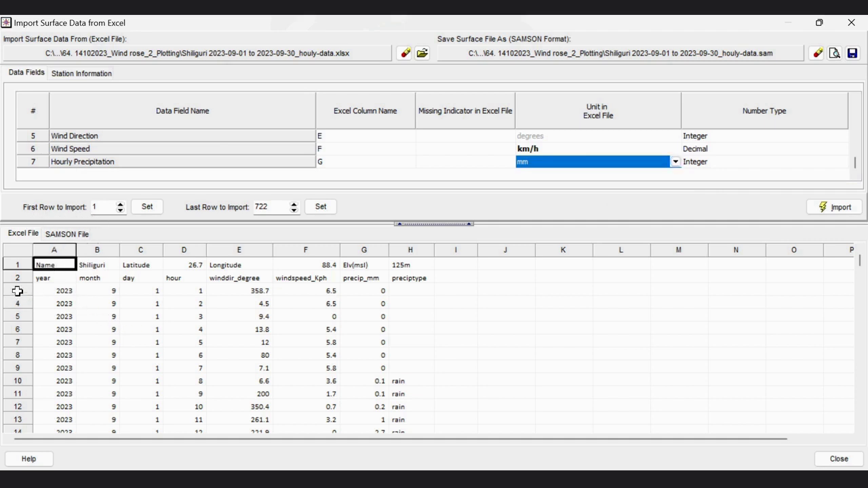
pyautogui.click(120, 204)
# In the station information, enter station ID 353, city SHILIGURI and state WB
pyautogui.click(80, 75)
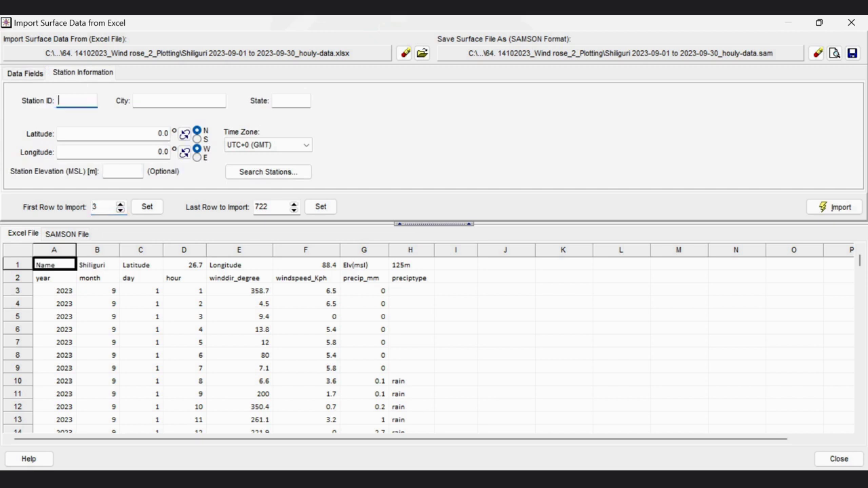
pyautogui.write('353')
pyautogui.click(178, 101)
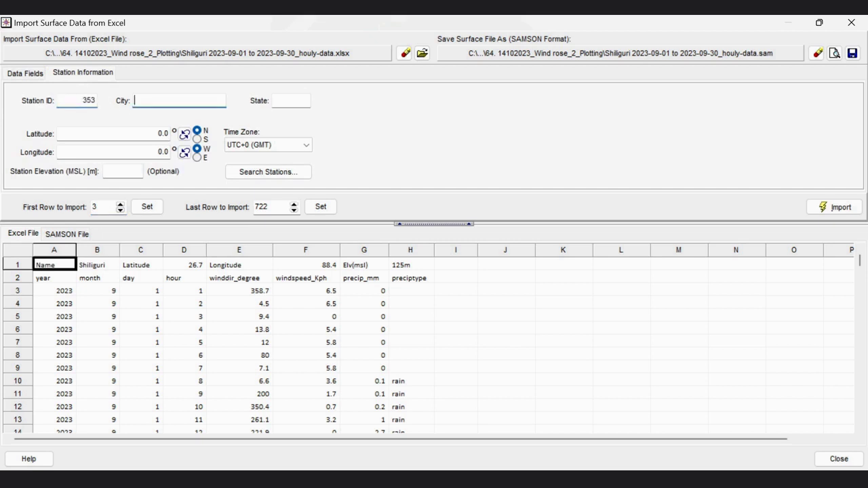
pyautogui.write('SHILIGURI')
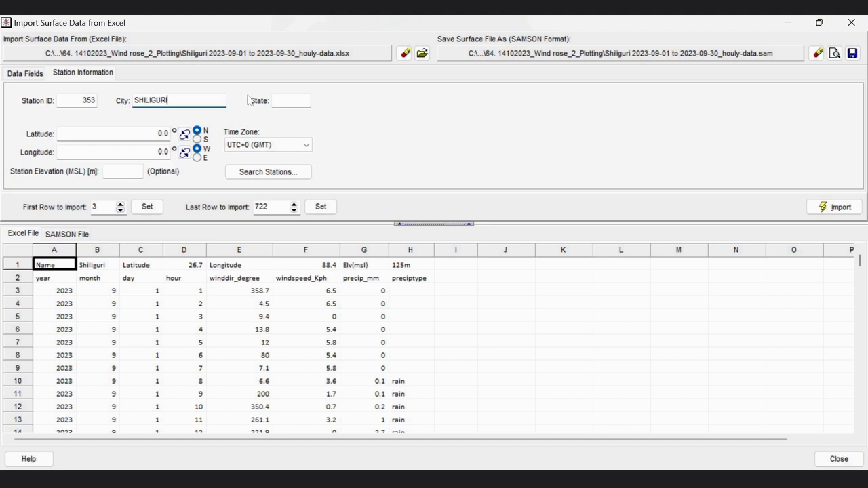
pyautogui.click(290, 103)
pyautogui.write('WB')
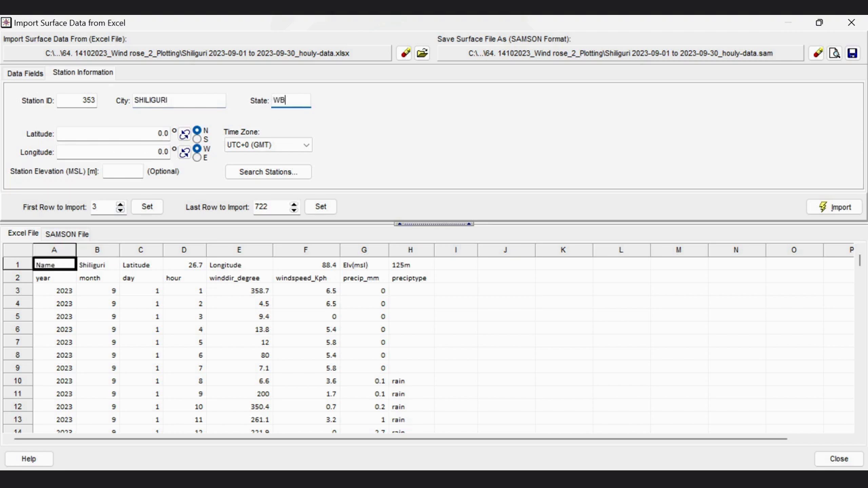
# Set the station's latitude to 26.7352° N and its longitude to 88.4088° E
pyautogui.press('Tab')
pyautogui.write('0')
pyautogui.press('BackSpace')
pyautogui.write('26.')
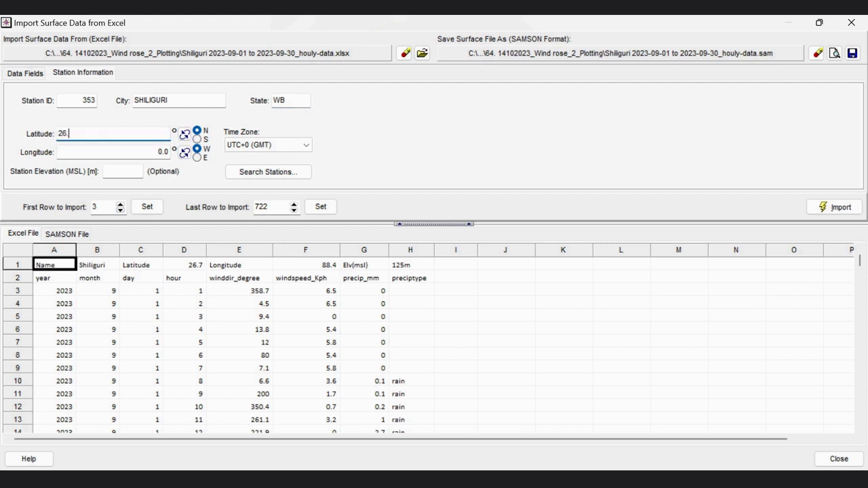
pyautogui.write('7352')
pyautogui.click(60, 151)
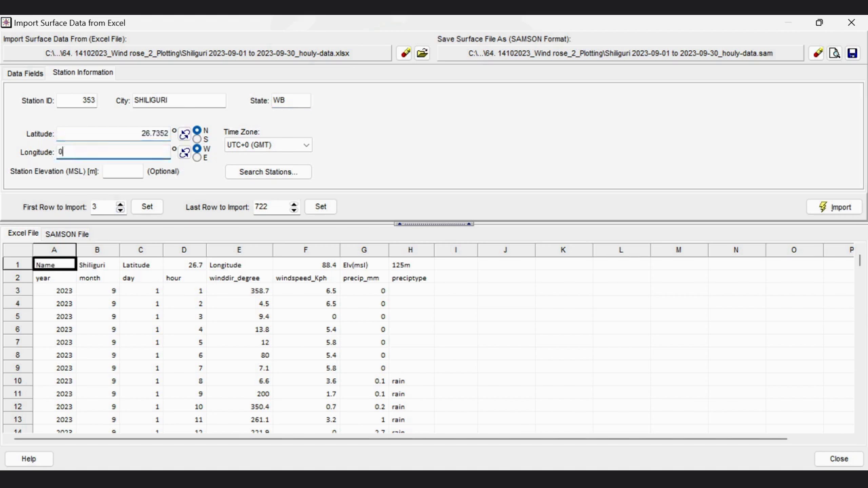
pyautogui.press('BackSpace')
pyautogui.write('88.4088')
pyautogui.click(196, 157)
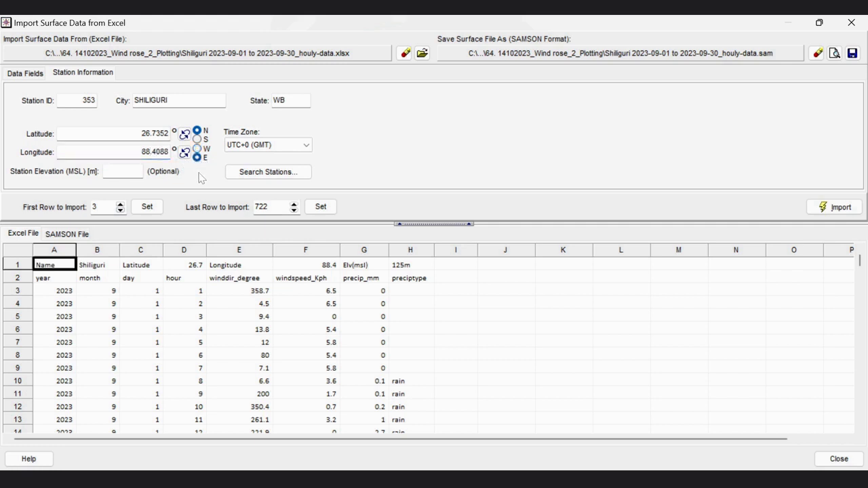
# Set the station's time zone to UTC+5 (Islamabad) and its elevation to 125 m
pyautogui.click(306, 146)
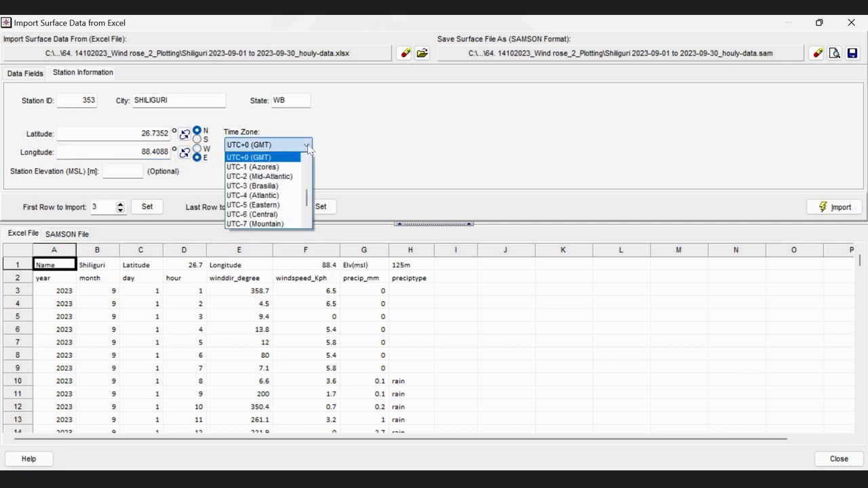
pyautogui.moveTo(307, 204); pyautogui.dragTo(308, 184)
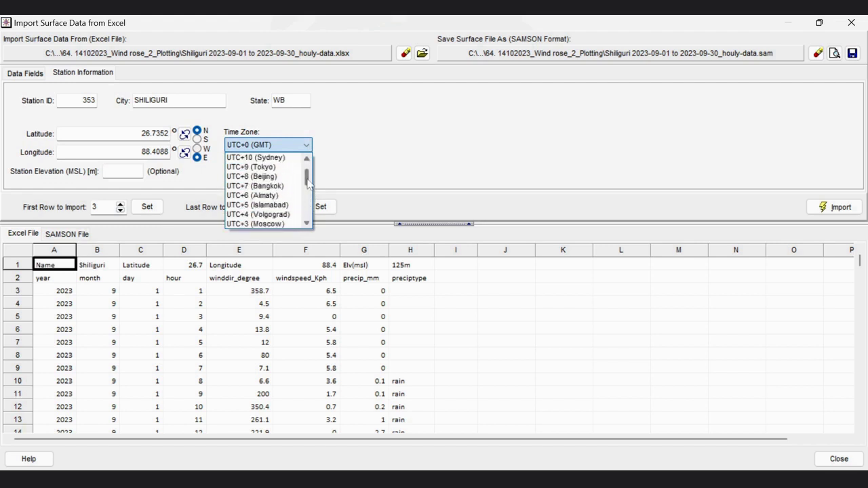
pyautogui.click(272, 204)
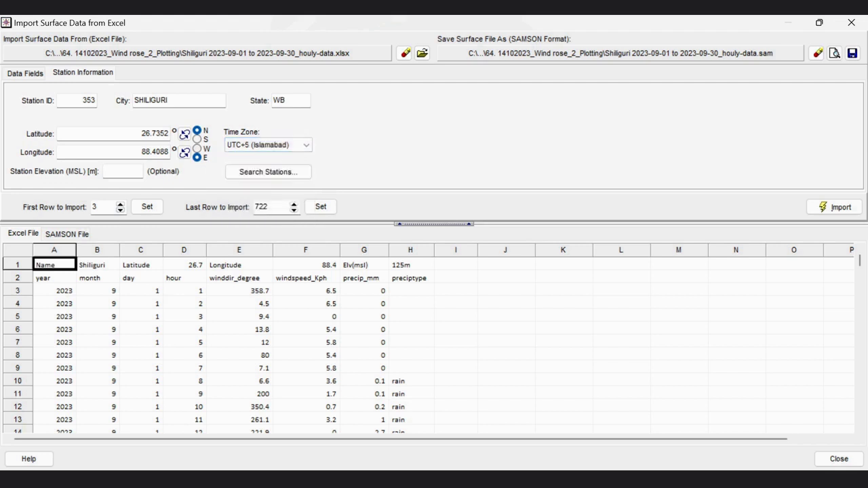
pyautogui.click(134, 172)
pyautogui.write('125')
# Import the Excel data into a SAMSON file, look through the generated file, and close it and the import window
pyautogui.click(836, 209)
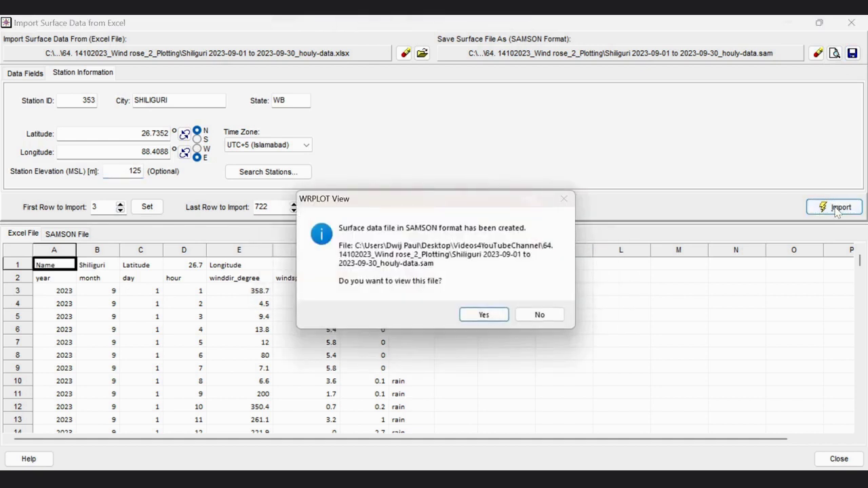
pyautogui.click(483, 314)
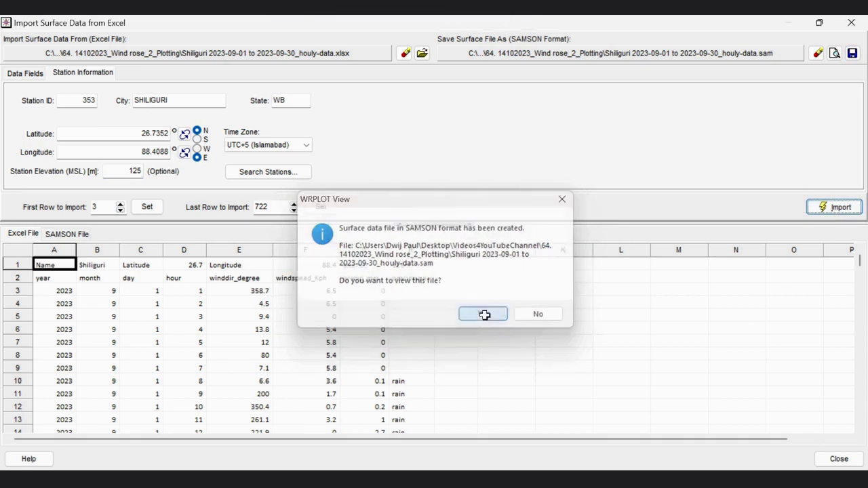
pyautogui.scroll(-5, 386, 292)
pyautogui.scroll(5, 387, 292)
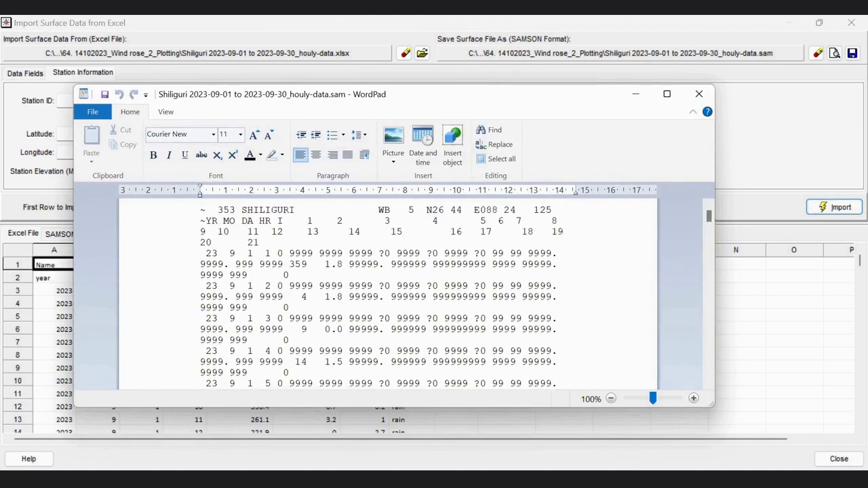
pyautogui.click(698, 95)
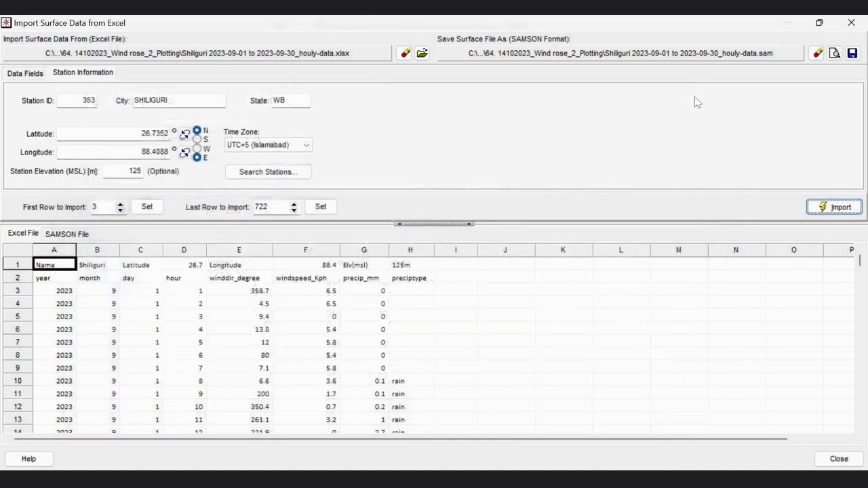
pyautogui.click(853, 24)
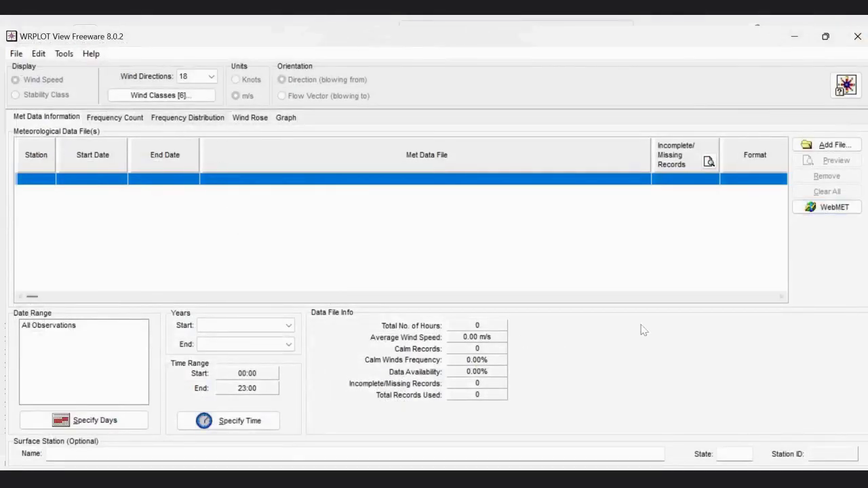
# Add the SAMSON file Shiliguri 2023-09-01 to 2023-09-30_houly-data.sam as the meteorological data file
pyautogui.click(831, 145)
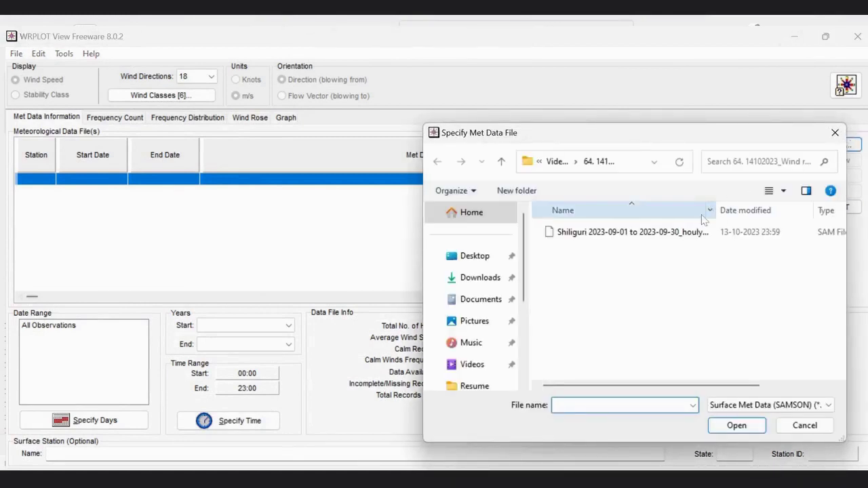
pyautogui.click(628, 237)
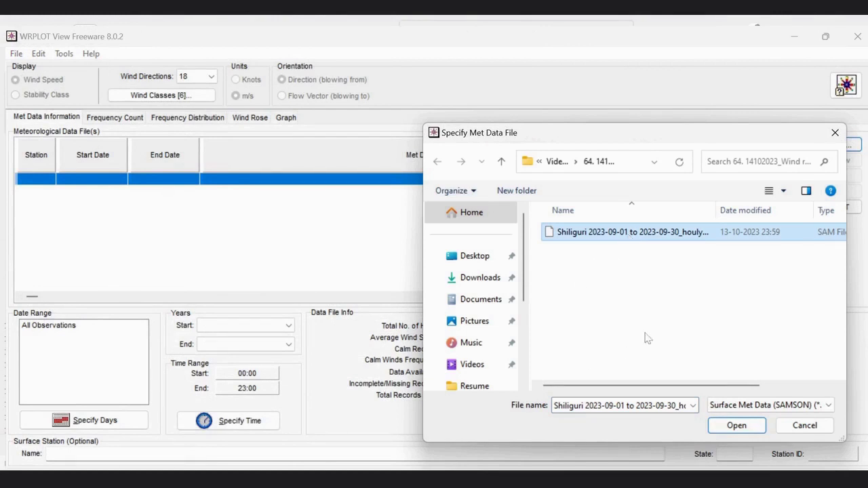
pyautogui.click(736, 426)
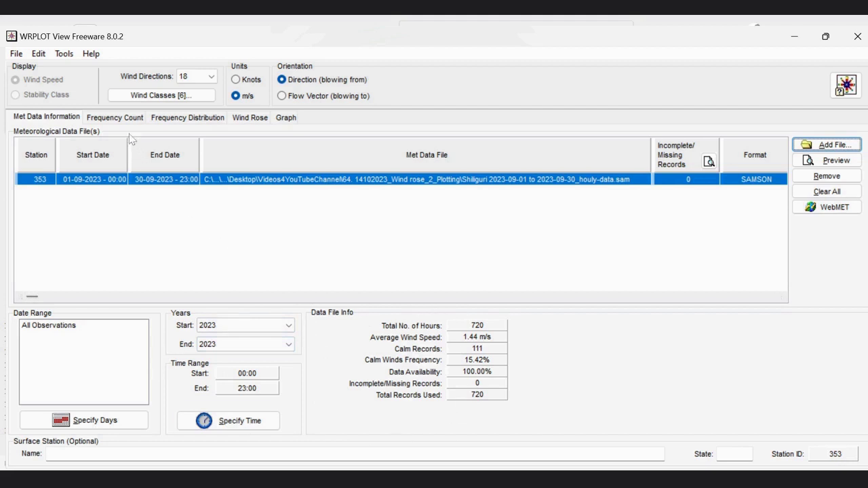
# Review the frequency count, frequency distribution, wind rose and wind class graph for the loaded data
pyautogui.click(116, 117)
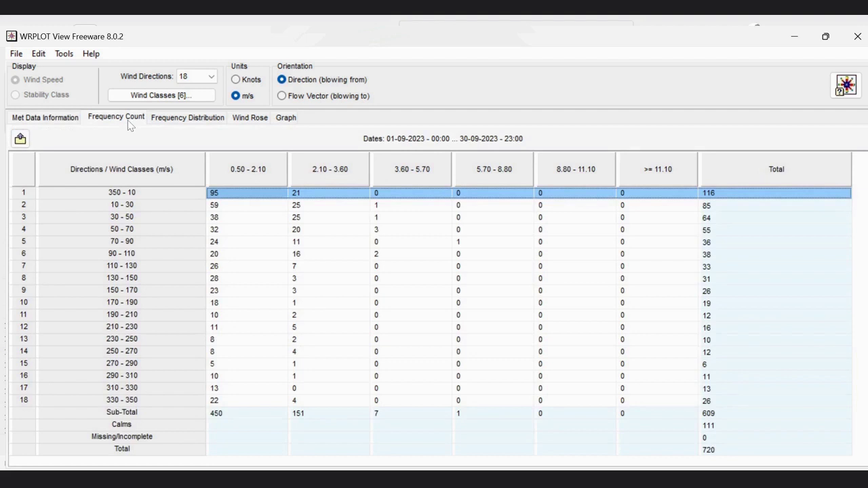
pyautogui.click(178, 122)
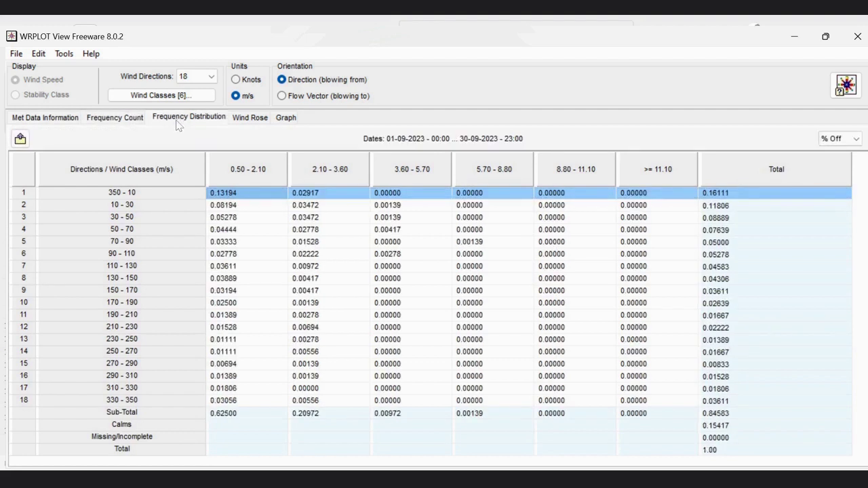
pyautogui.click(250, 121)
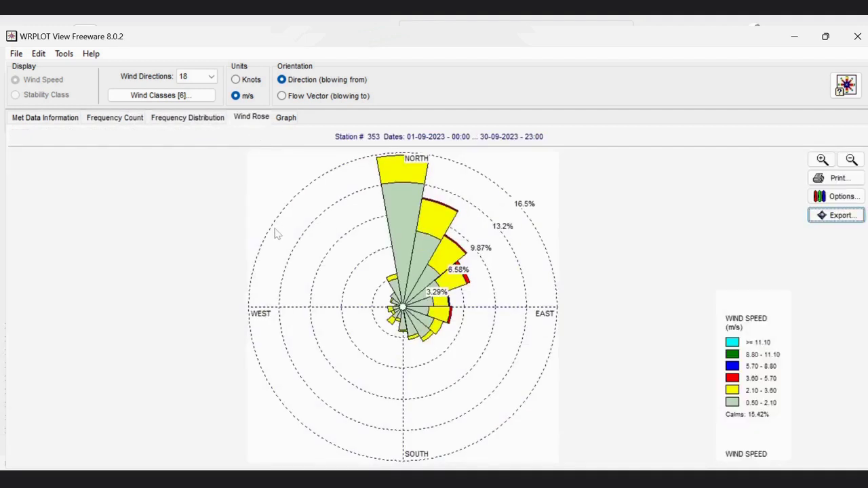
pyautogui.click(286, 118)
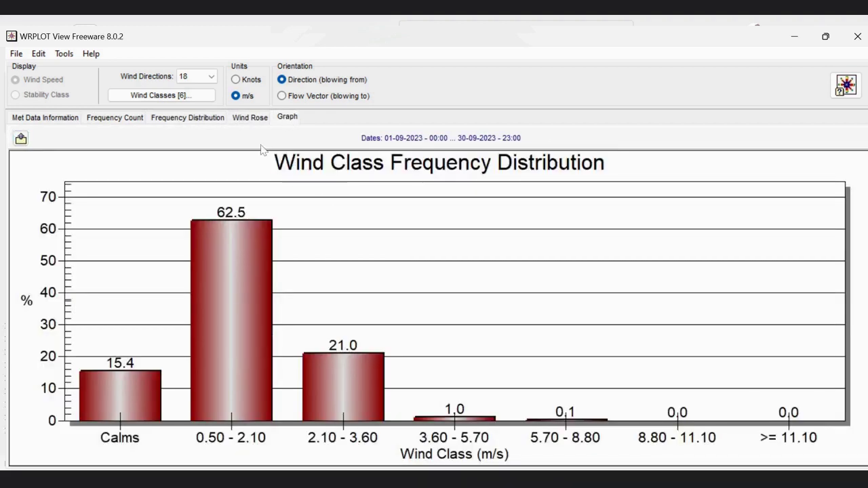
# Display the wind rose and change its orientation to Flow Vector (blowing to)
pyautogui.click(256, 119)
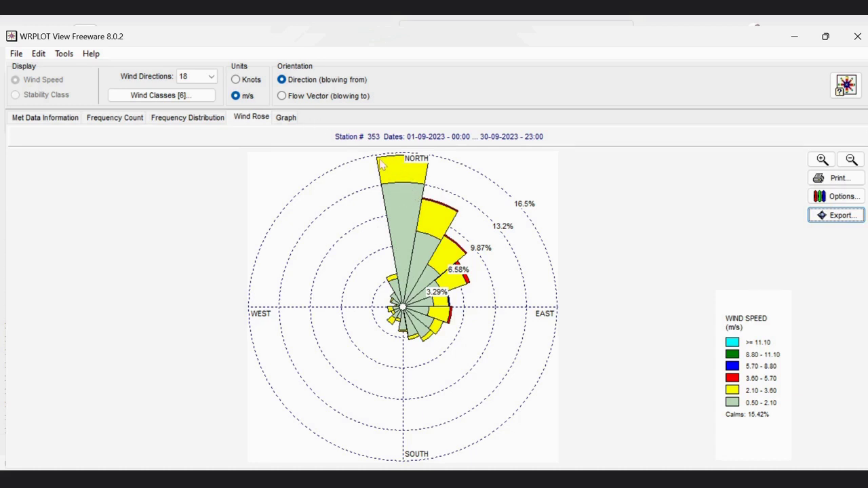
pyautogui.click(282, 96)
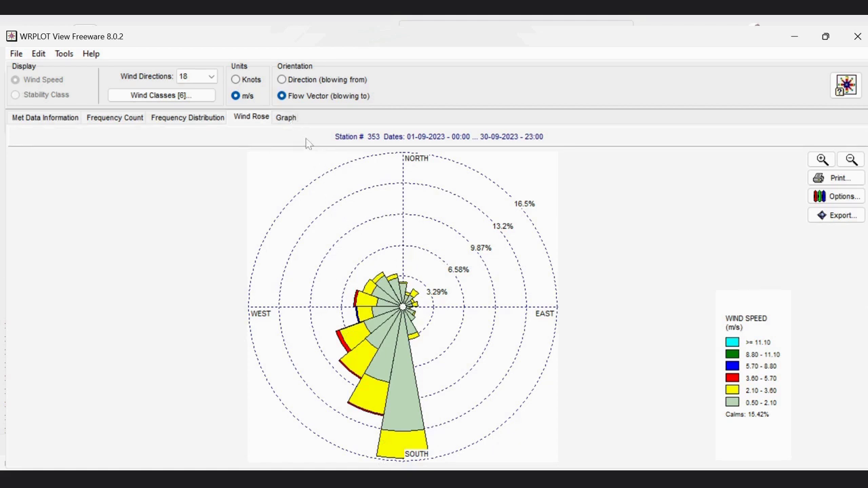
# Set the wind rose orientation back to Direction (blowing from) and check the wind rose options without changing them
pyautogui.click(282, 80)
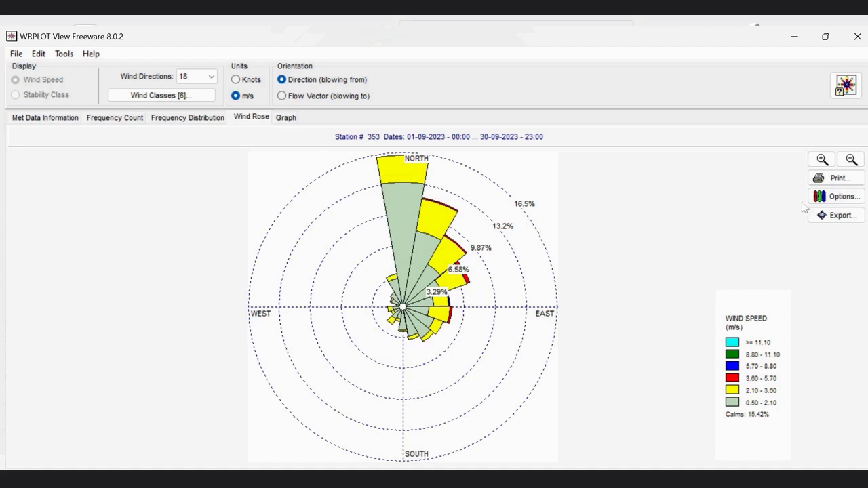
pyautogui.click(851, 201)
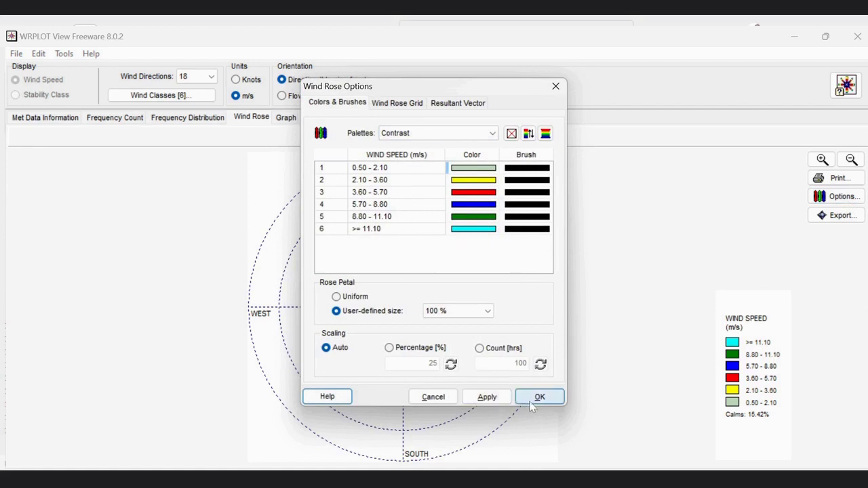
pyautogui.click(431, 397)
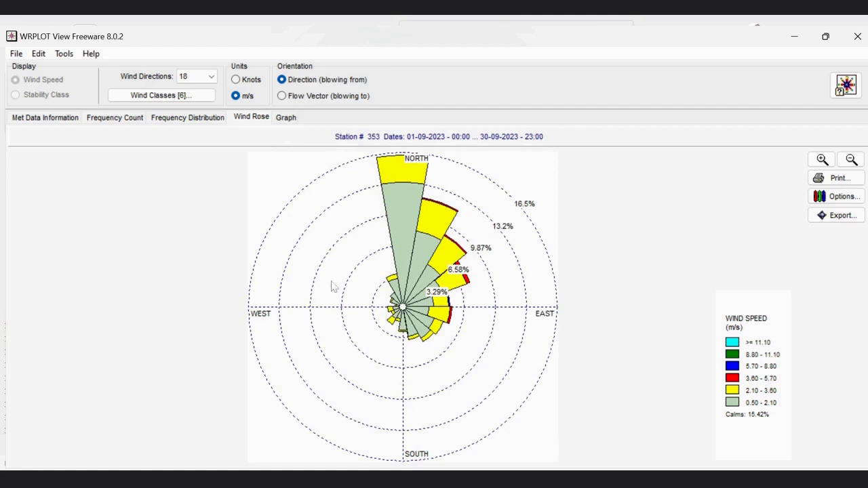
# Start the wind rose's Google Earth export and set the rose plot's latitude to 26.7352 in decimal degrees
pyautogui.click(840, 216)
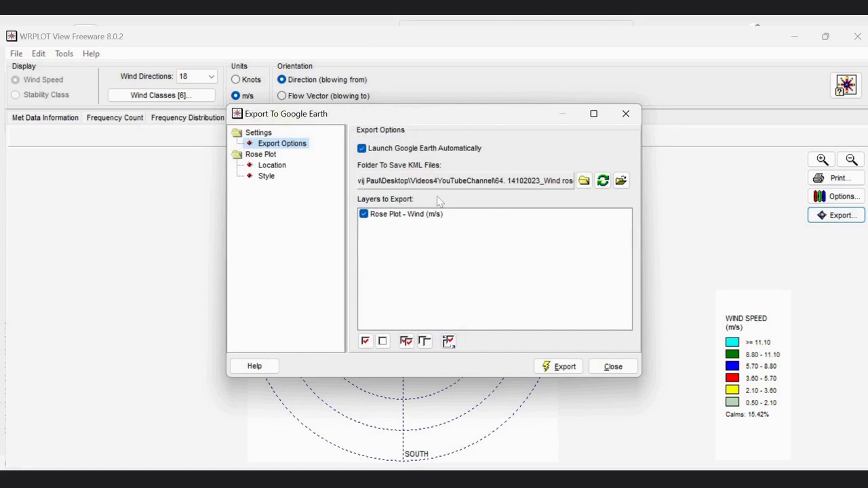
pyautogui.click(272, 165)
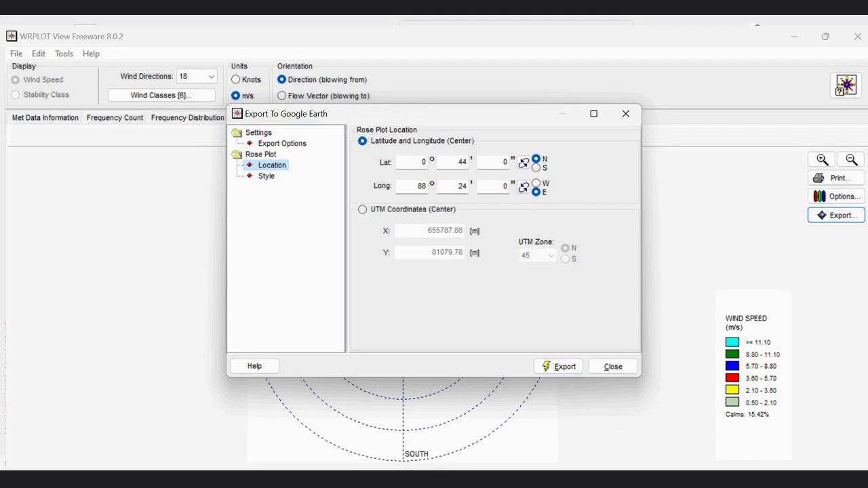
pyautogui.click(523, 163)
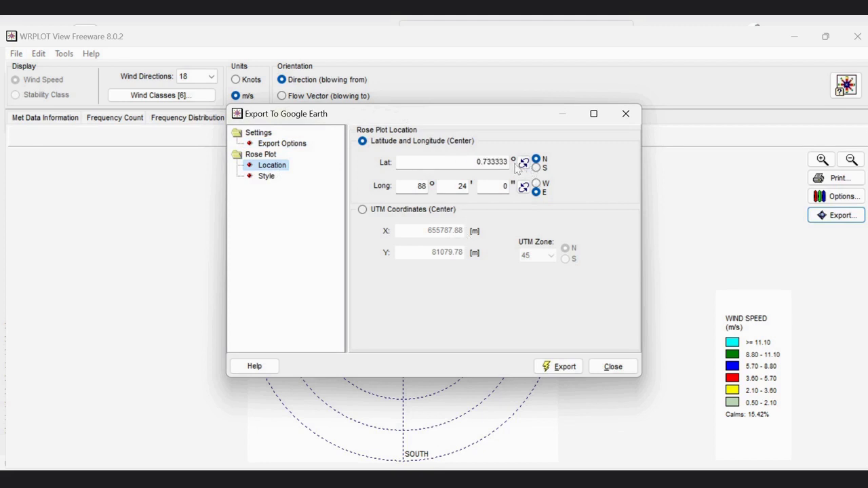
pyautogui.click(465, 162)
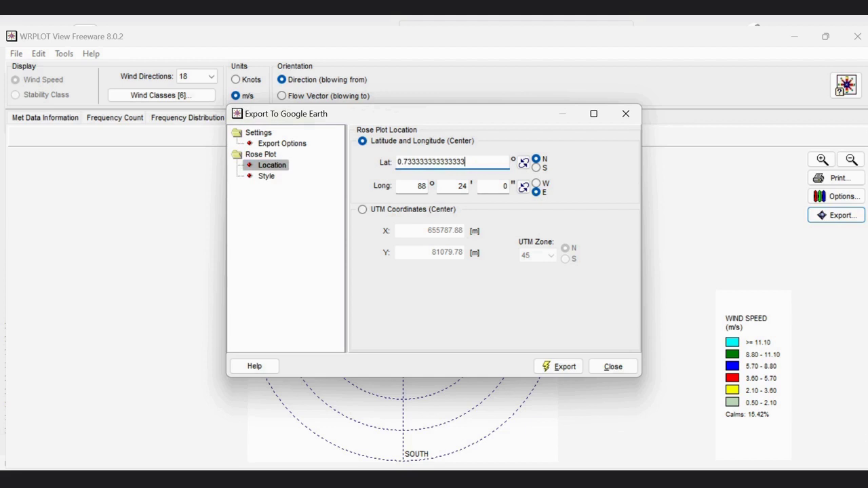
pyautogui.hotkey('ctrl', 'a')
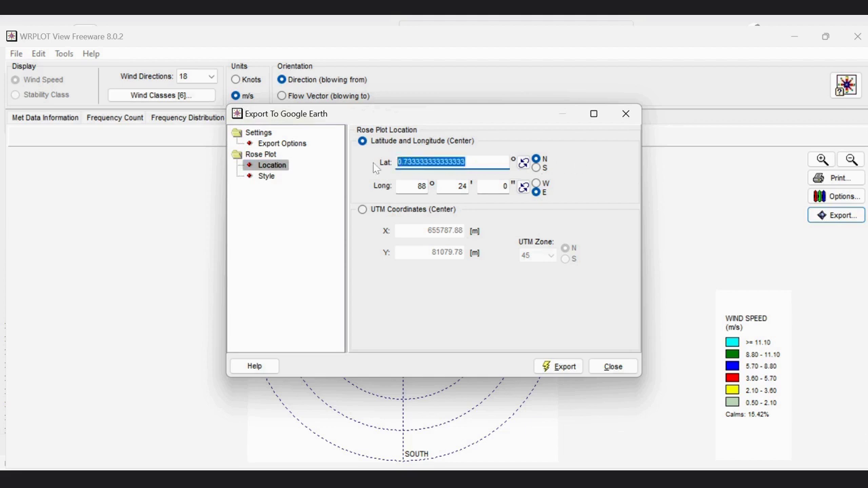
pyautogui.write('26')
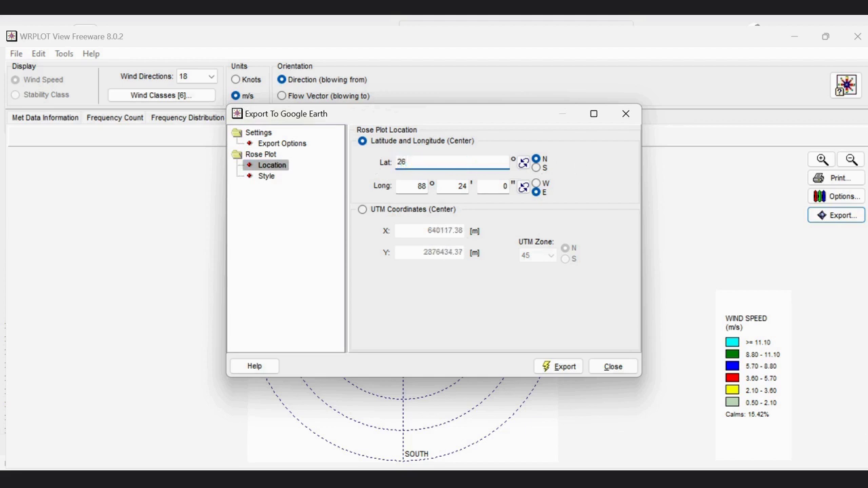
pyautogui.write('.7352')
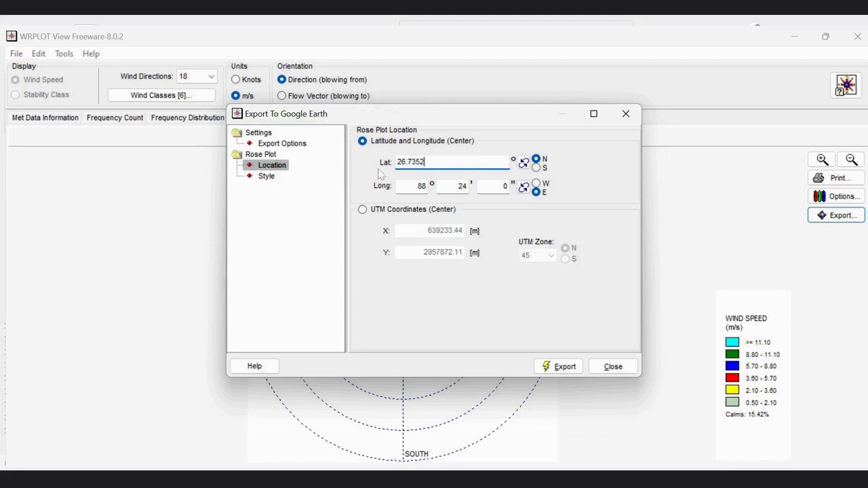
# Set the rose plot's longitude to 88.4088 in decimal degrees and export the plot to Google Earth
pyautogui.click(523, 188)
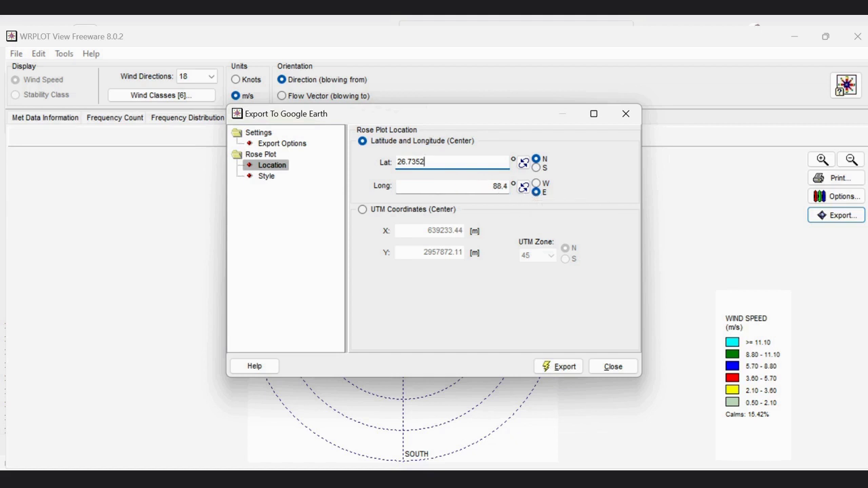
pyautogui.click(412, 186)
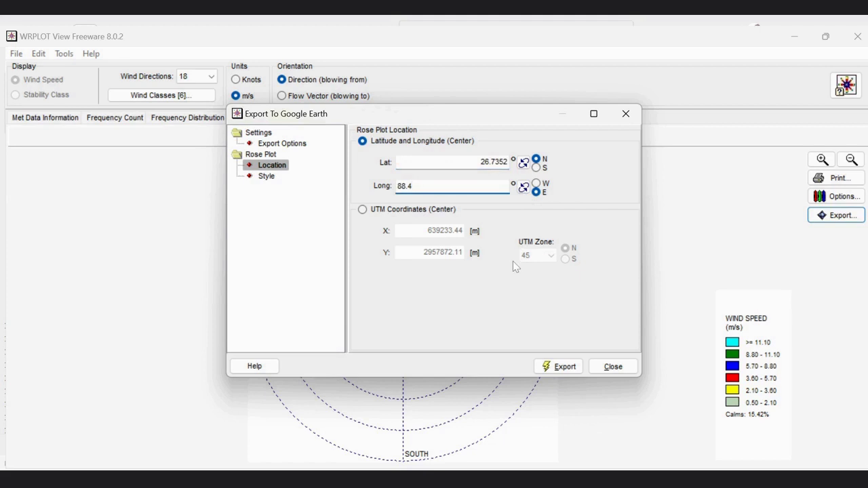
pyautogui.write('088')
pyautogui.click(564, 367)
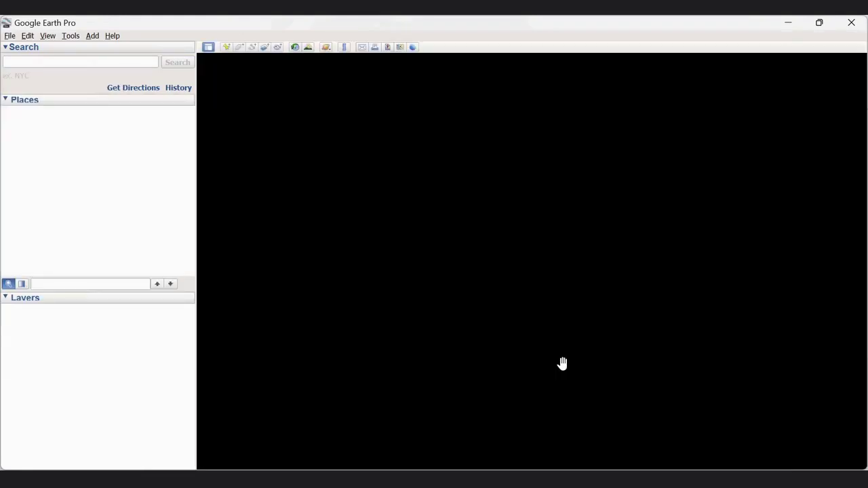
# Examine the exported wind rose over the terrain at its location in Google Earth Pro
pyautogui.click(574, 348)
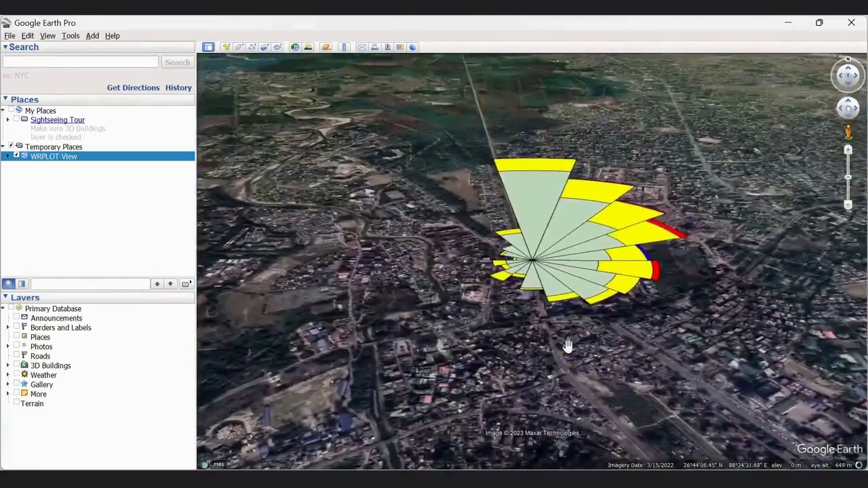
pyautogui.scroll(3, 579, 237)
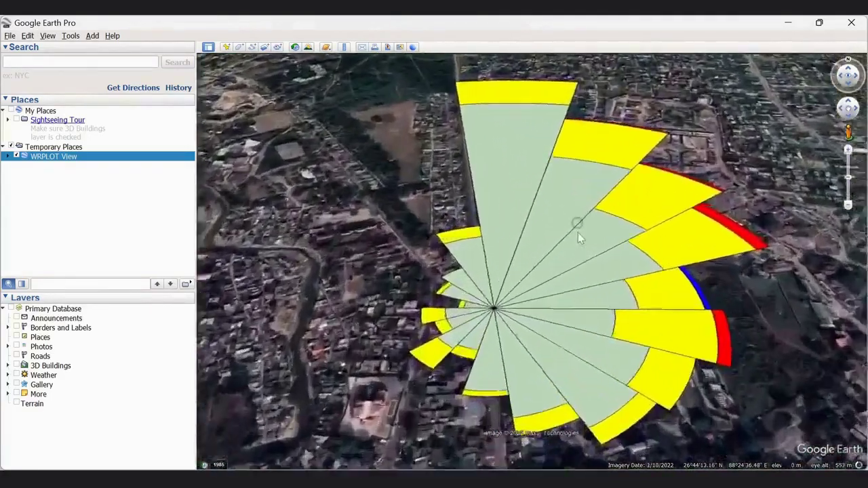
pyautogui.scroll(-2, 580, 238)
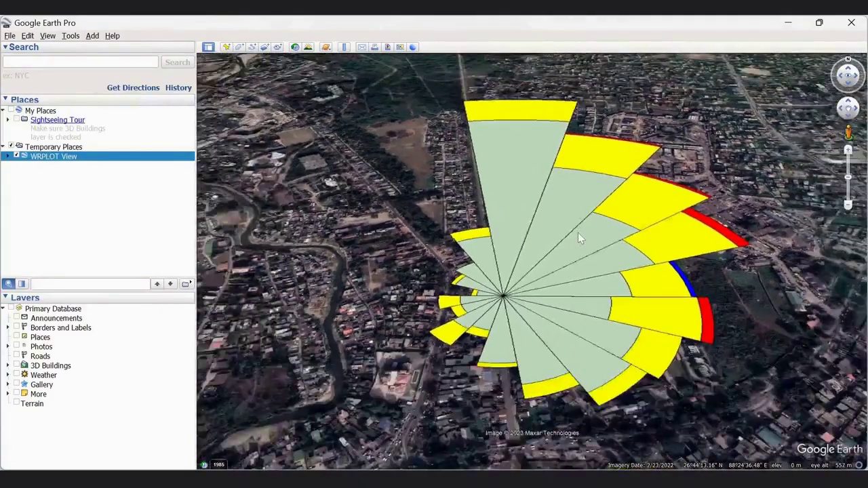